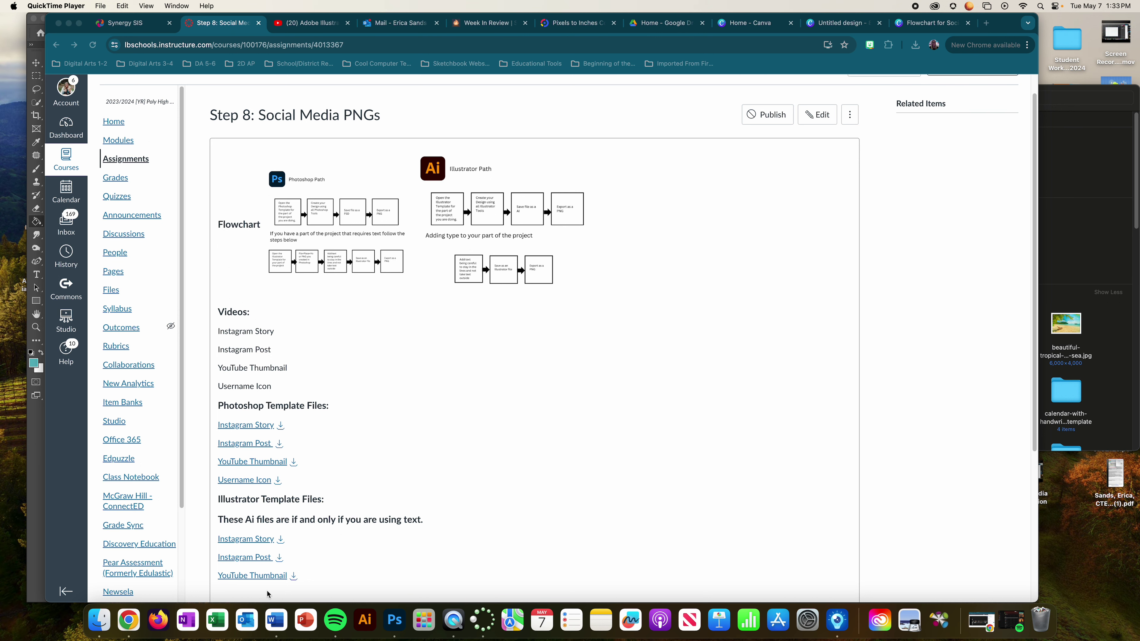
Step: Download the Instagram Post template from the Photoshop Template Files list and open it in Photoshop
{"action": "scroll", "coordinate": [312, 332], "scroll_direction": "down", "scroll_amount": 2}
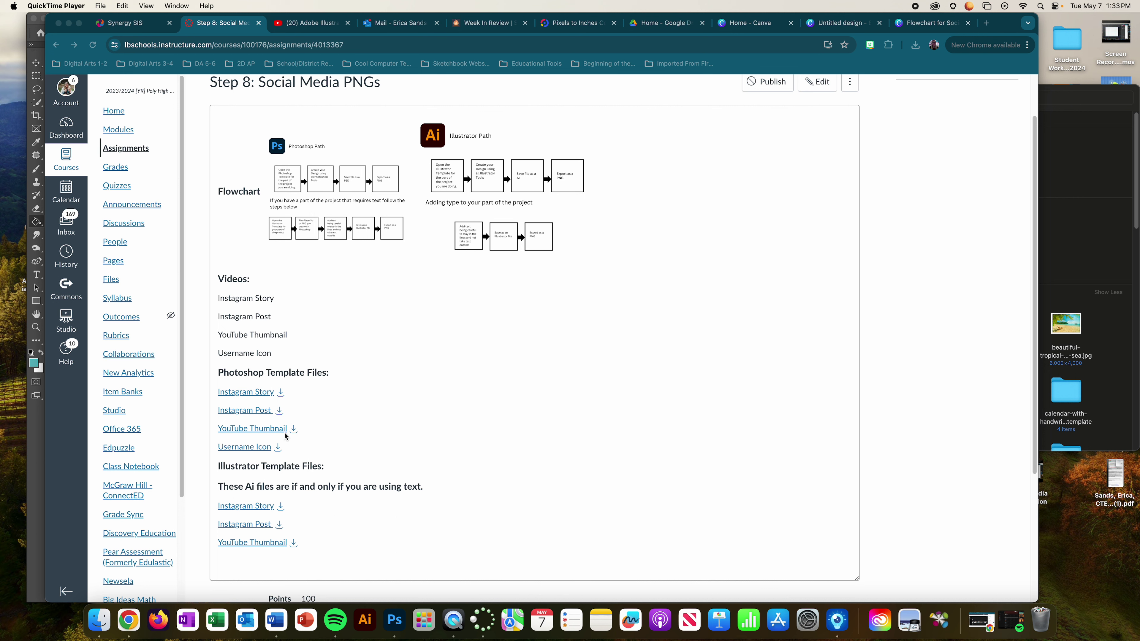
{"action": "left_click", "coordinate": [279, 411]}
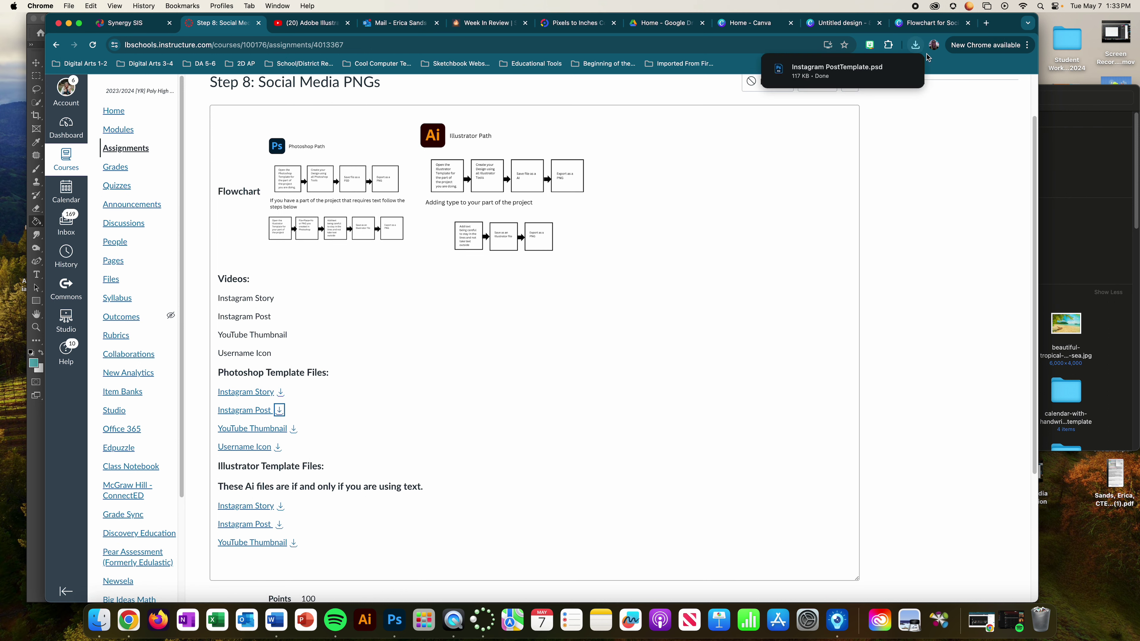
{"action": "left_click", "coordinate": [825, 69]}
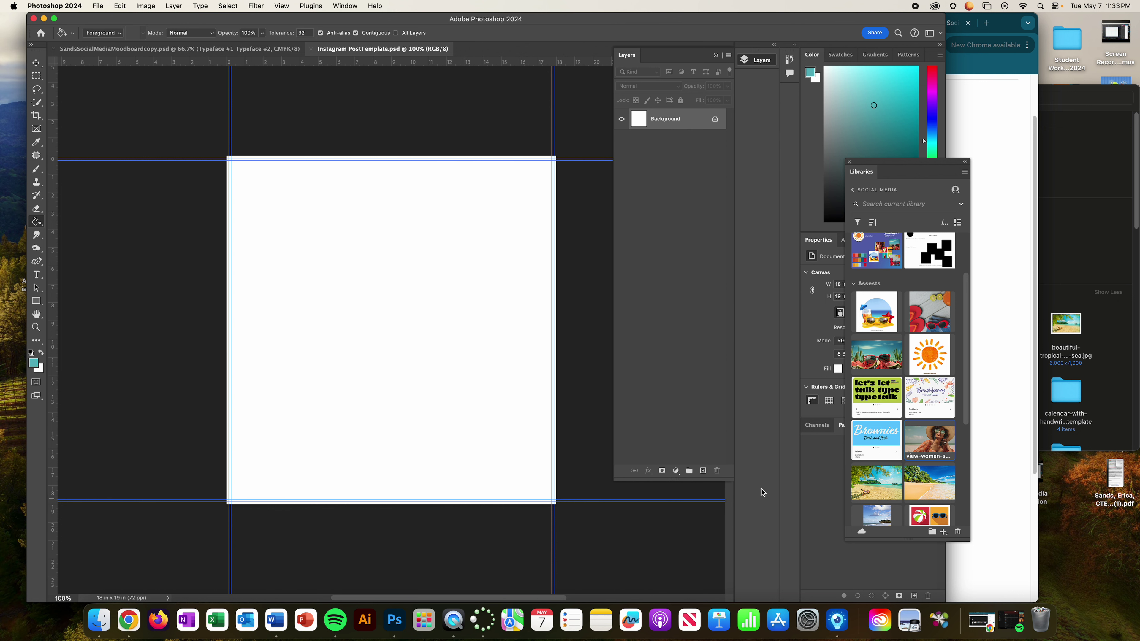
Step: Place the beautiful-tropical-beach-sea library image over the Instagram post canvas as the background
{"action": "scroll", "coordinate": [908, 479], "scroll_direction": "down", "scroll_amount": 2}
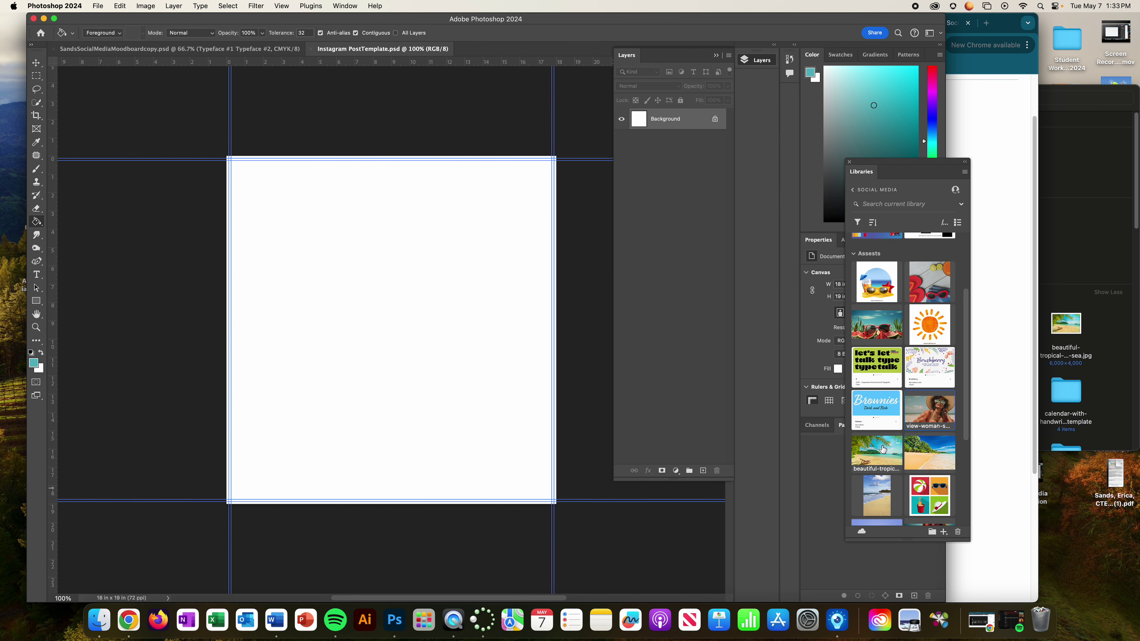
{"action": "left_click_drag", "start_coordinate": [882, 449], "coordinate": [427, 339]}
{"action": "key", "text": "Return"}
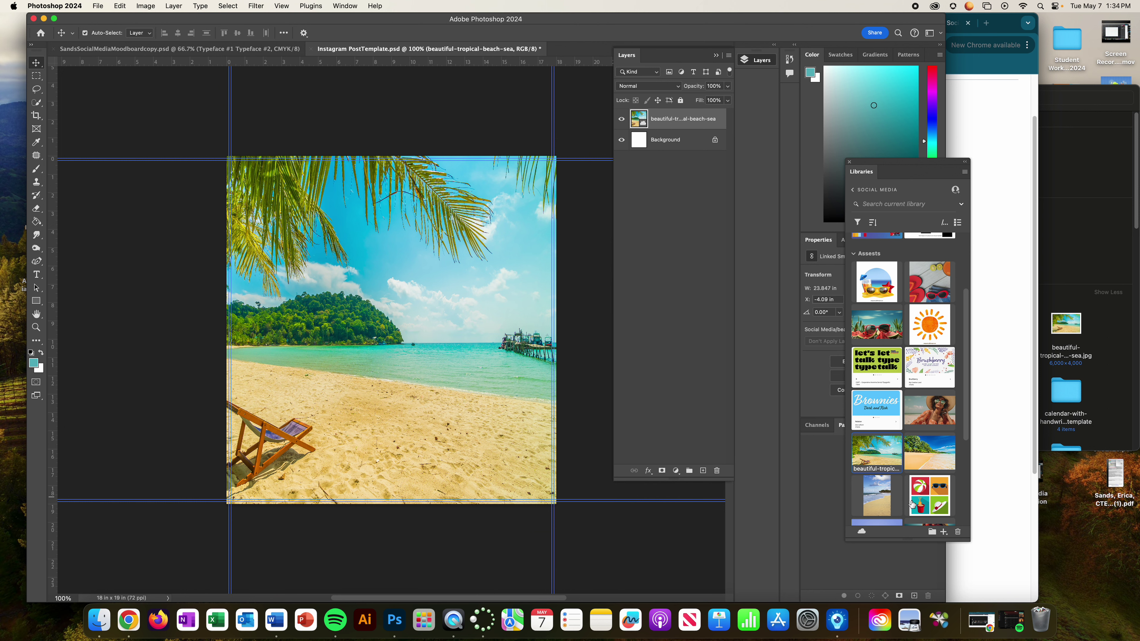
Step: Open the watermelon sunglasses library image and try to select the glasses with the Quick Selection tool
{"action": "double_click", "coordinate": [886, 323]}
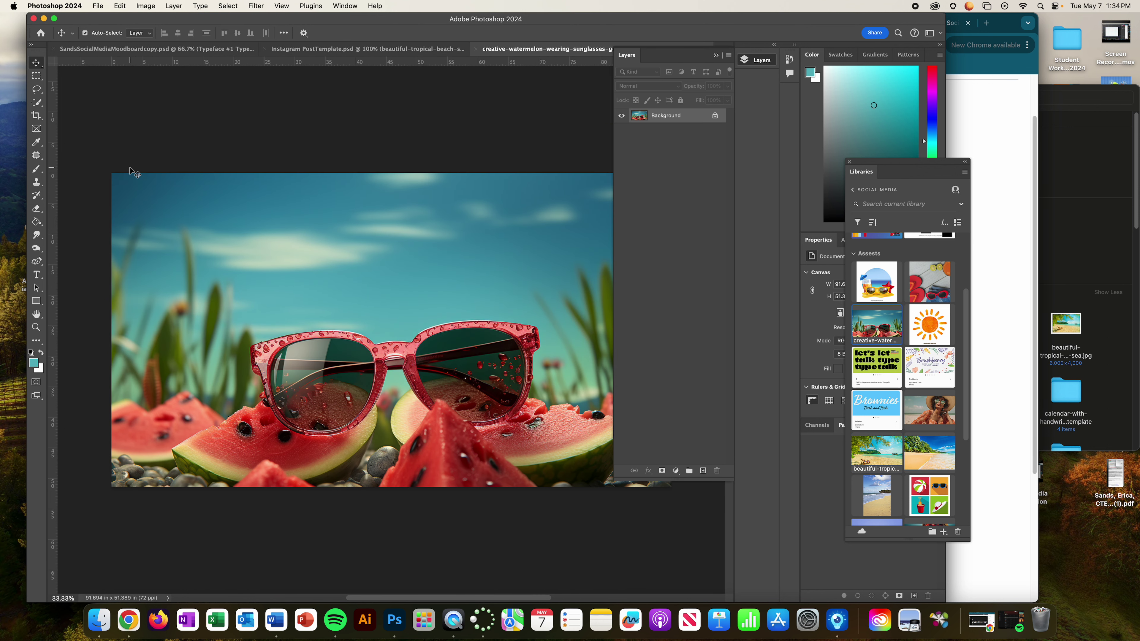
{"action": "left_click", "coordinate": [36, 102]}
{"action": "mouse_move", "coordinate": [480, 361]}
{"action": "left_mouse_down"}
{"action": "mouse_move", "coordinate": [432, 342]}
{"action": "mouse_move", "coordinate": [359, 356]}
{"action": "mouse_move", "coordinate": [262, 348]}
{"action": "left_mouse_up"}
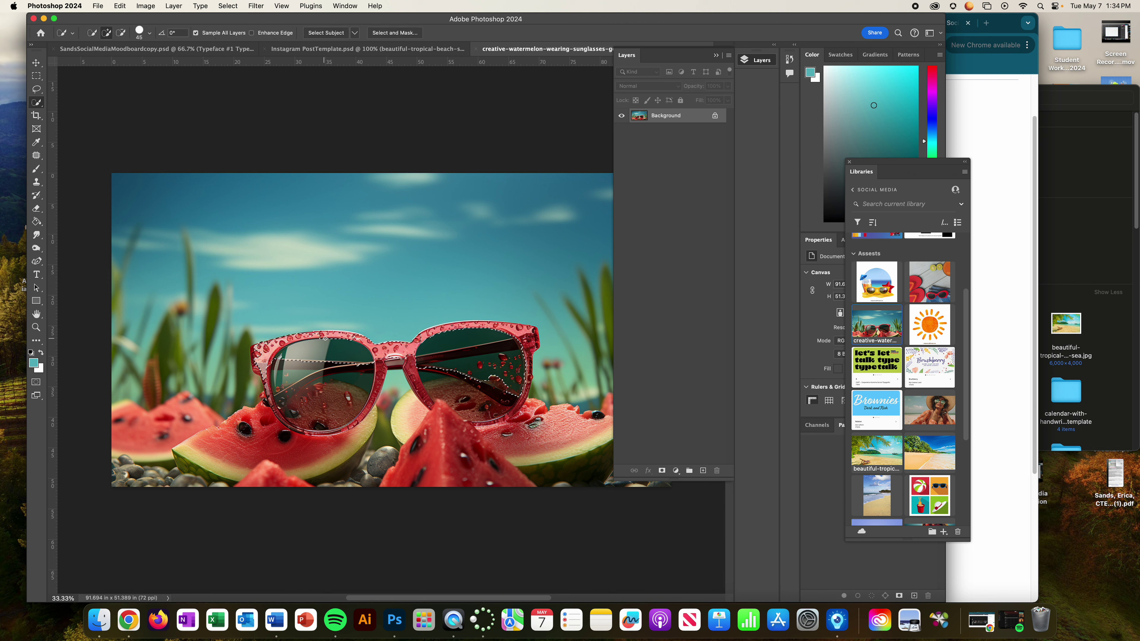
{"action": "key", "text": "super+d"}
Step: Try to isolate the watermelon sunglasses with Select Subject by subtracting the surrounding fruit, then return to the Instagram post template
{"action": "left_click", "coordinate": [328, 36]}
{"action": "left_click_drag", "start_coordinate": [191, 417], "coordinate": [276, 472]}
{"action": "left_click_drag", "start_coordinate": [131, 461], "coordinate": [120, 482]}
{"action": "mouse_move", "coordinate": [265, 479]}
{"action": "left_mouse_down"}
{"action": "mouse_move", "coordinate": [357, 469]}
{"action": "mouse_move", "coordinate": [379, 419]}
{"action": "mouse_move", "coordinate": [493, 471]}
{"action": "mouse_move", "coordinate": [545, 455]}
{"action": "left_mouse_up"}
{"action": "key", "text": "F7"}
{"action": "key", "text": "alt"}
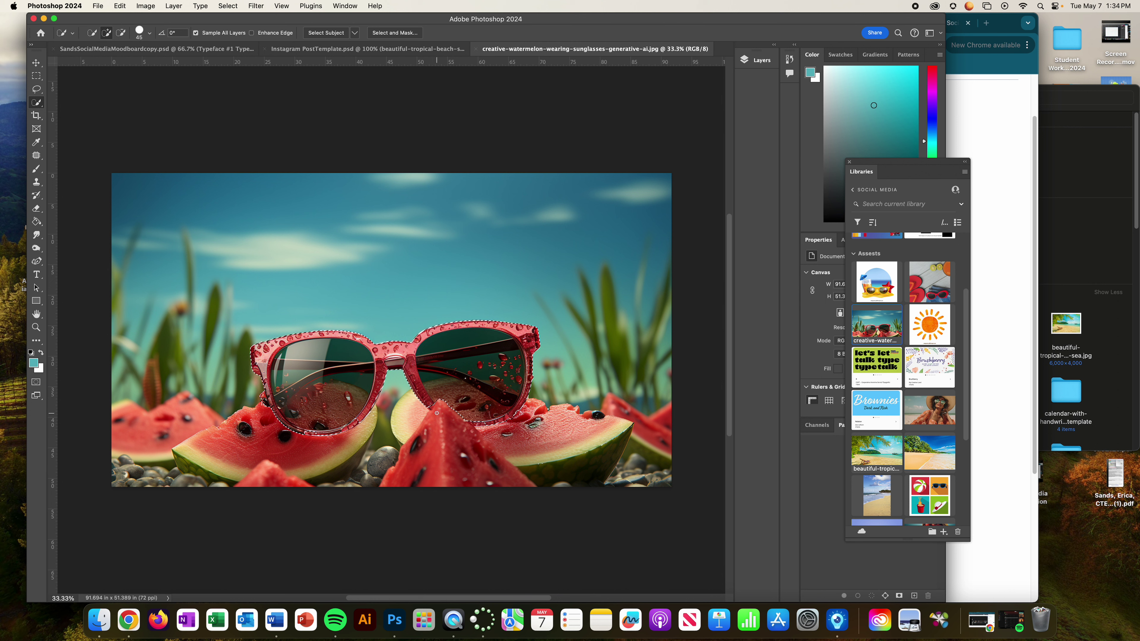
{"action": "key", "text": "alt"}
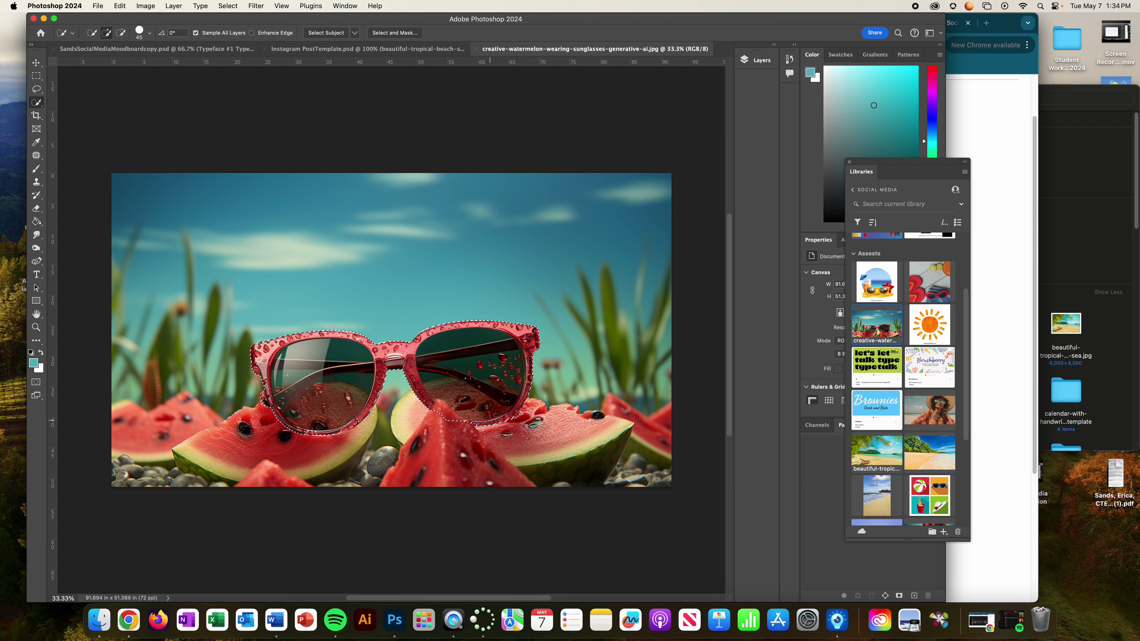
{"action": "left_click_drag", "start_coordinate": [474, 423], "coordinate": [465, 431]}
{"action": "left_click", "coordinate": [476, 48]}
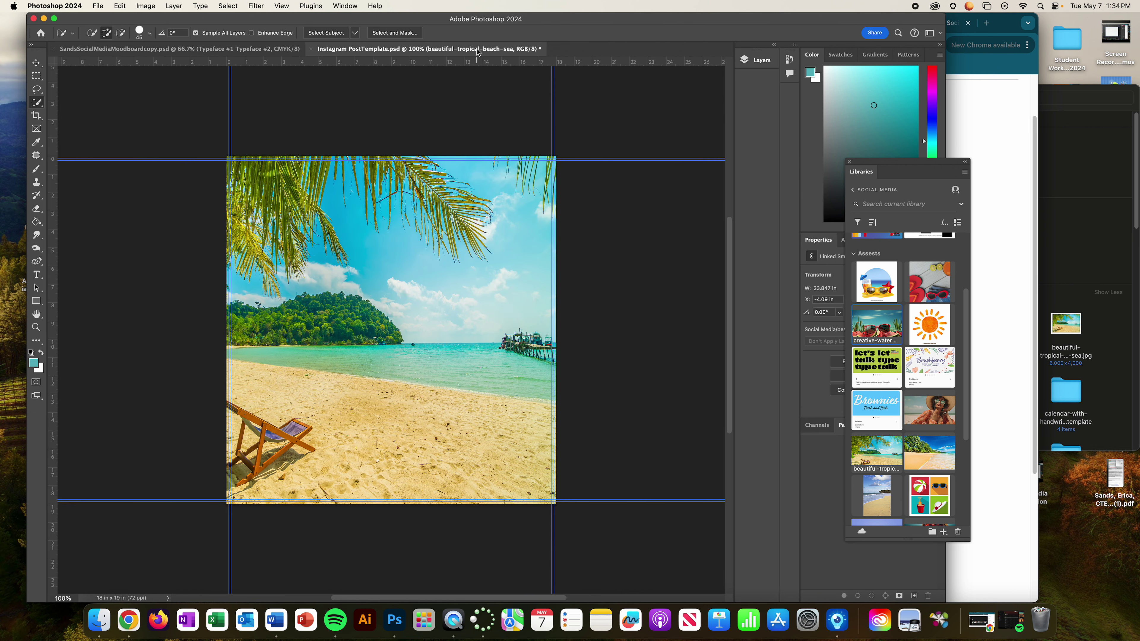
Step: Open the planks-with-several-decorative-summer-elements library image and select the red sunglasses with the Quick Selection tool
{"action": "scroll", "coordinate": [924, 386], "scroll_direction": "up", "scroll_amount": 3}
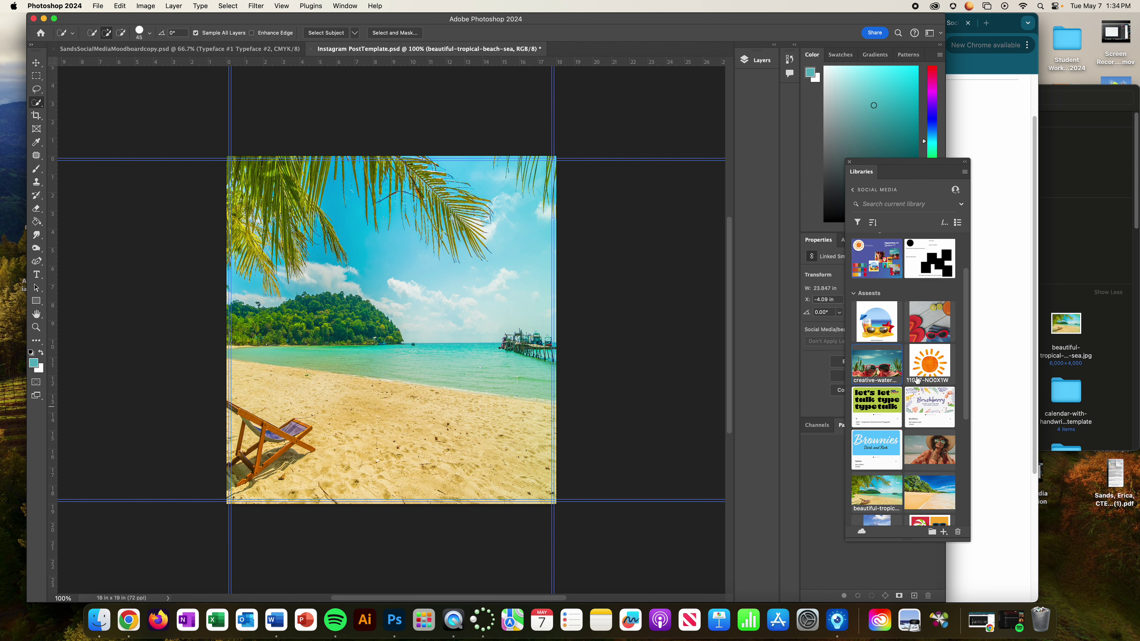
{"action": "double_click", "coordinate": [928, 321]}
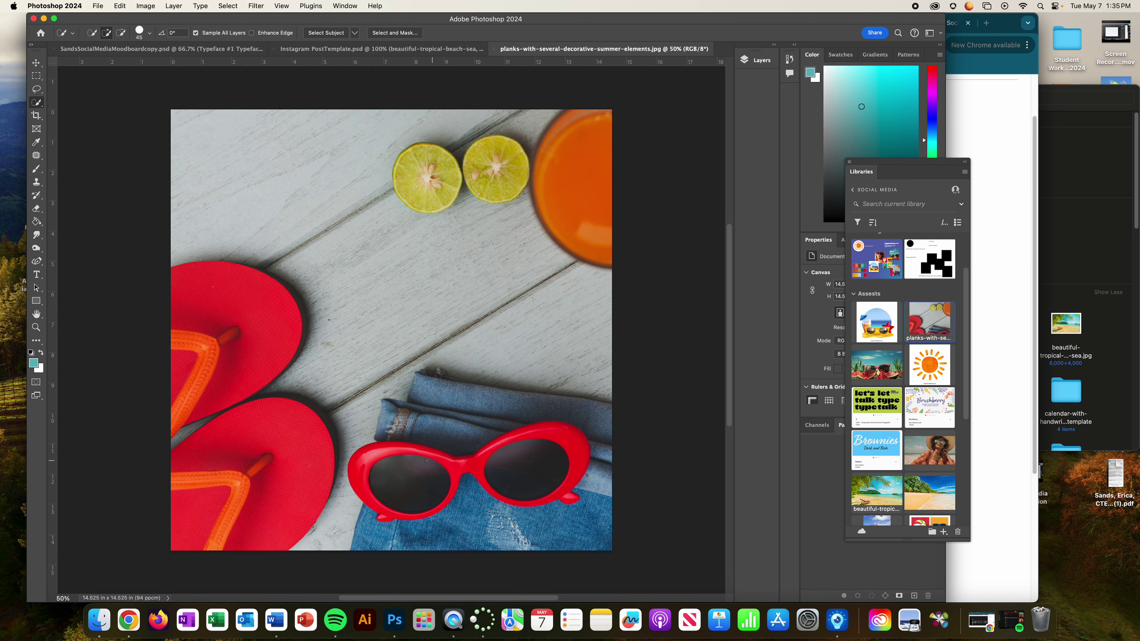
{"action": "left_click_drag", "start_coordinate": [376, 452], "coordinate": [361, 478]}
{"action": "mouse_move", "coordinate": [426, 495]}
{"action": "left_mouse_down"}
{"action": "mouse_move", "coordinate": [484, 478]}
{"action": "mouse_move", "coordinate": [537, 436]}
{"action": "left_mouse_up"}
{"action": "key", "text": "alt"}
Step: Try to move the selected red sunglasses into the Instagram post, undo the placement, and return to the planks image
{"action": "key", "text": "v"}
{"action": "left_click_drag", "start_coordinate": [529, 470], "coordinate": [340, 58]}
{"action": "left_click_drag", "start_coordinate": [452, 394], "coordinate": [534, 376]}
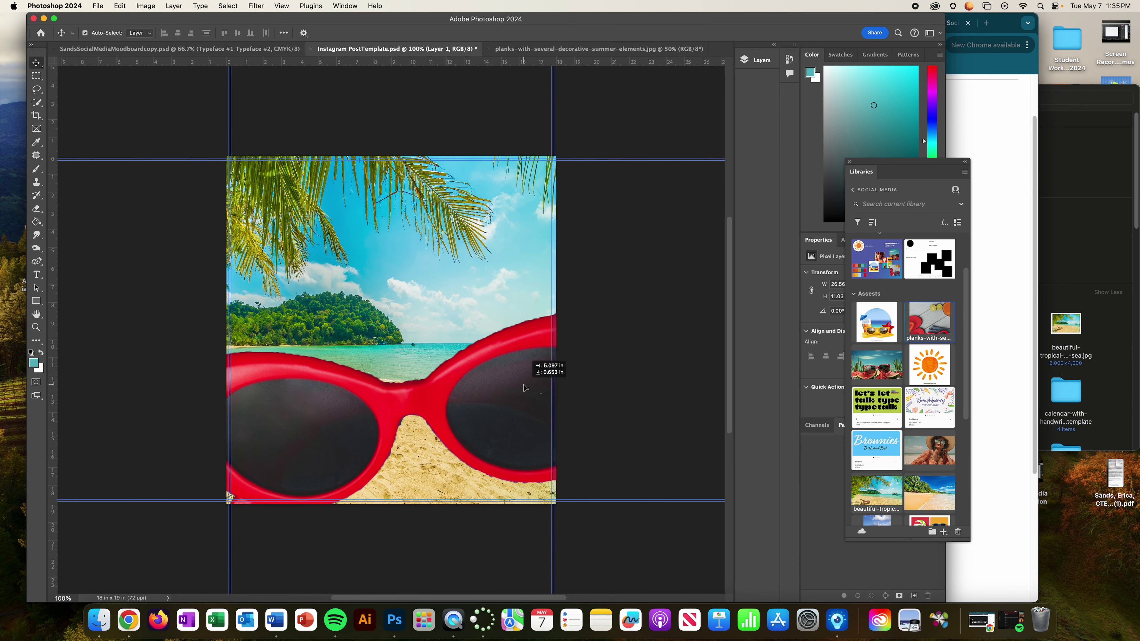
{"action": "key", "text": "super+z"}
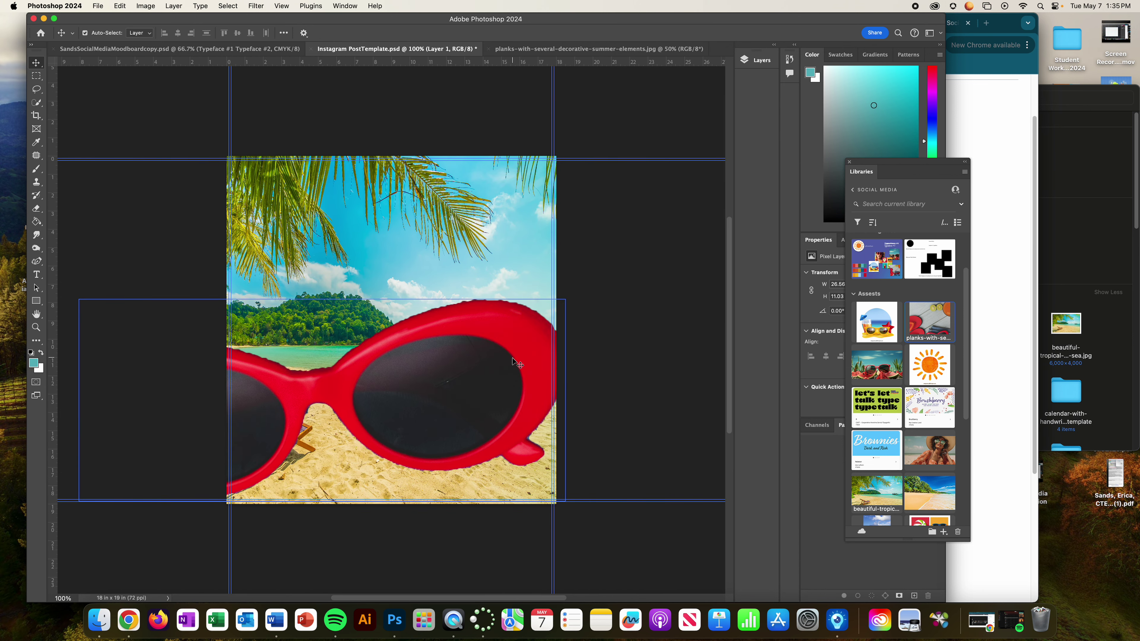
{"action": "key", "text": "super+z"}
{"action": "left_click", "coordinate": [520, 48]}
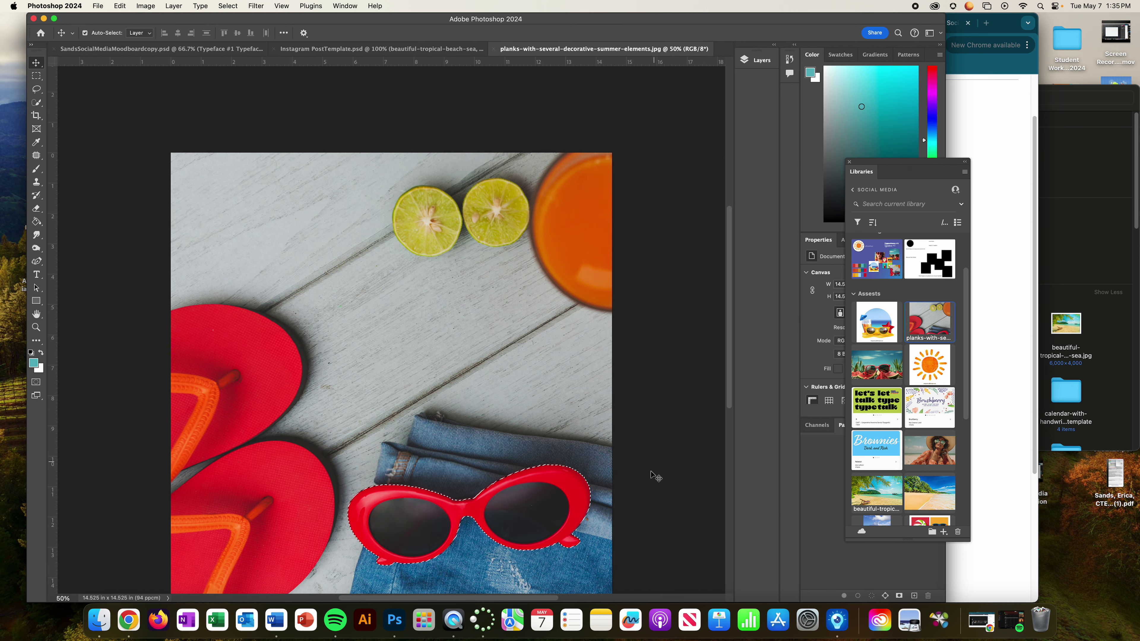
Step: Contract the selection around the red sunglasses
{"action": "left_click", "coordinate": [223, 5]}
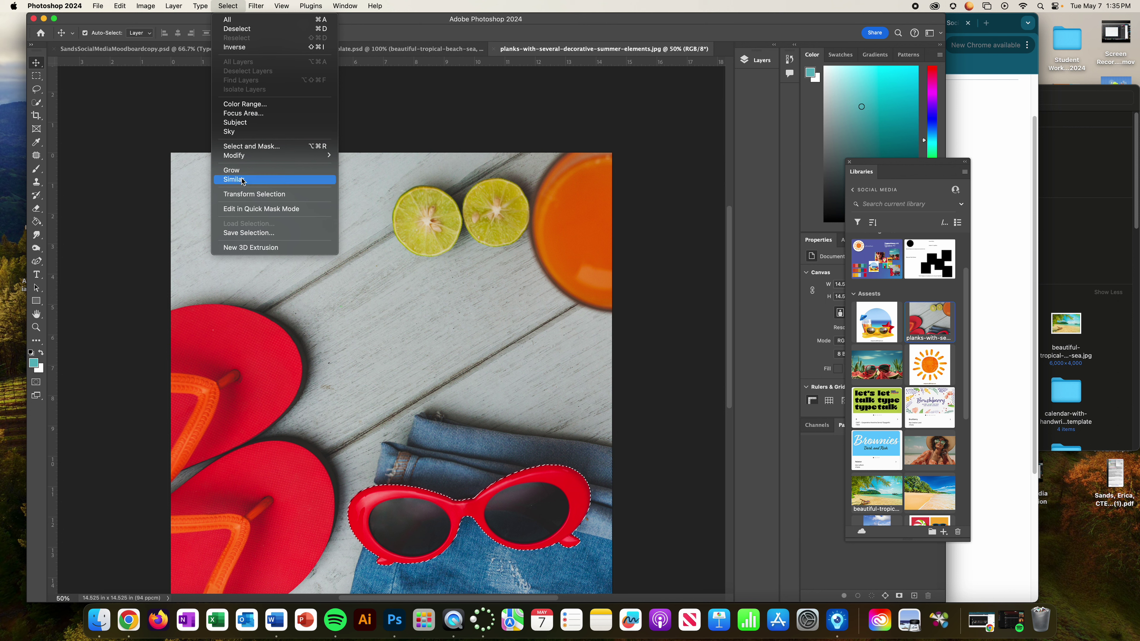
{"action": "mouse_move", "coordinate": [245, 157]}
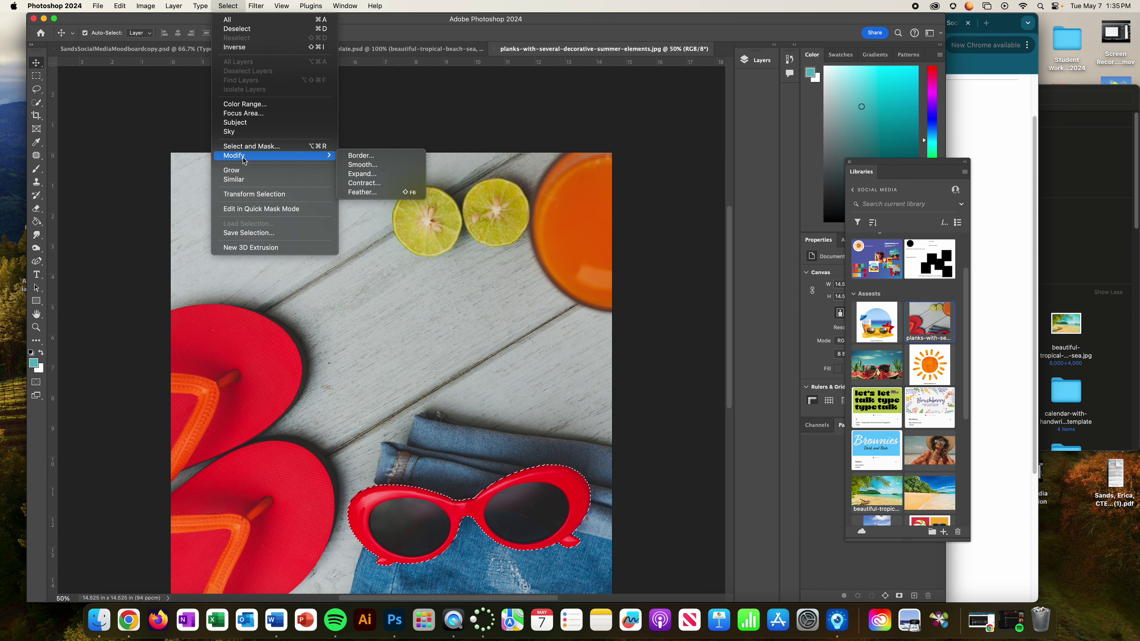
{"action": "left_click", "coordinate": [365, 183]}
{"action": "left_click", "coordinate": [343, 108]}
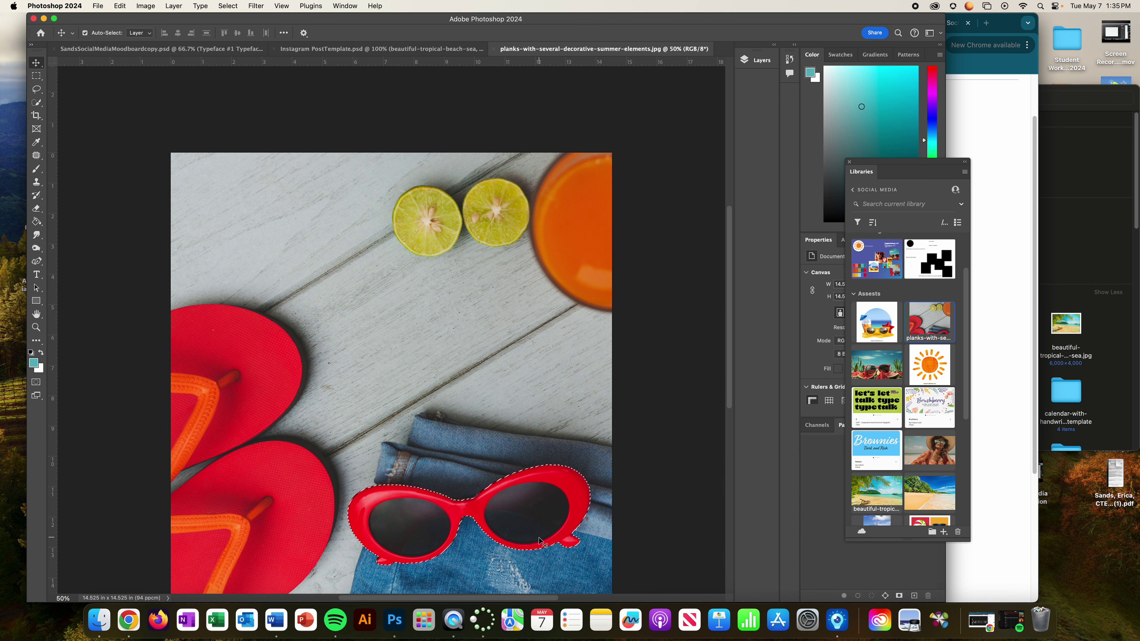
Step: Test the contracted sunglasses cutout on the Instagram post, undo the placement, and go back to the planks image
{"action": "left_click_drag", "start_coordinate": [549, 504], "coordinate": [327, 55]}
{"action": "left_click_drag", "start_coordinate": [500, 344], "coordinate": [526, 351]}
{"action": "key", "text": "super+z"}
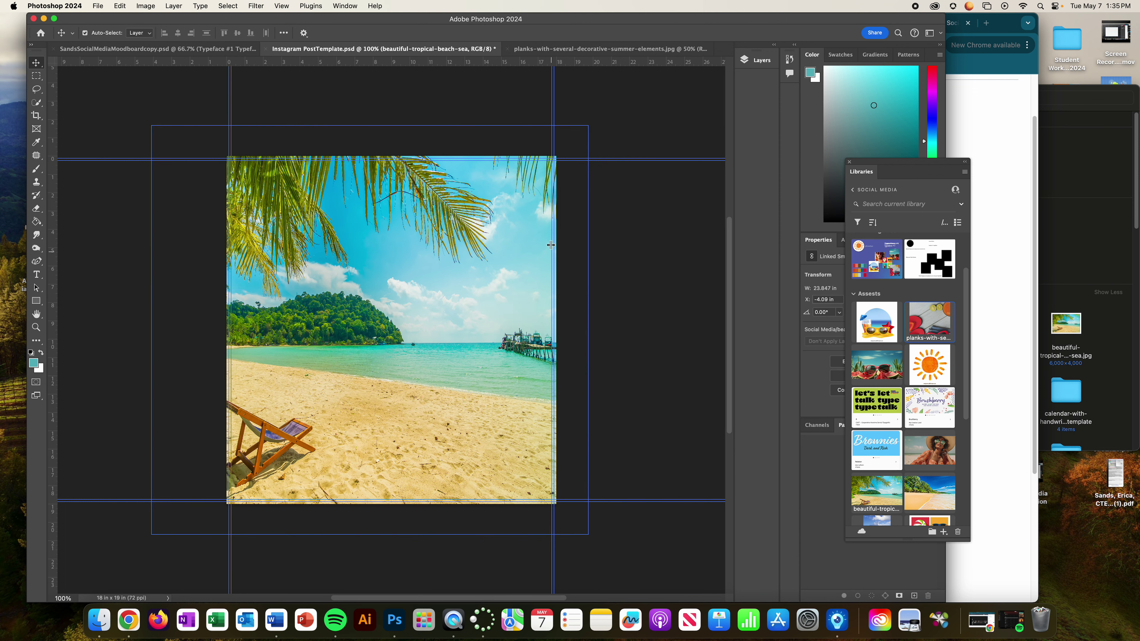
{"action": "left_click", "coordinate": [538, 50]}
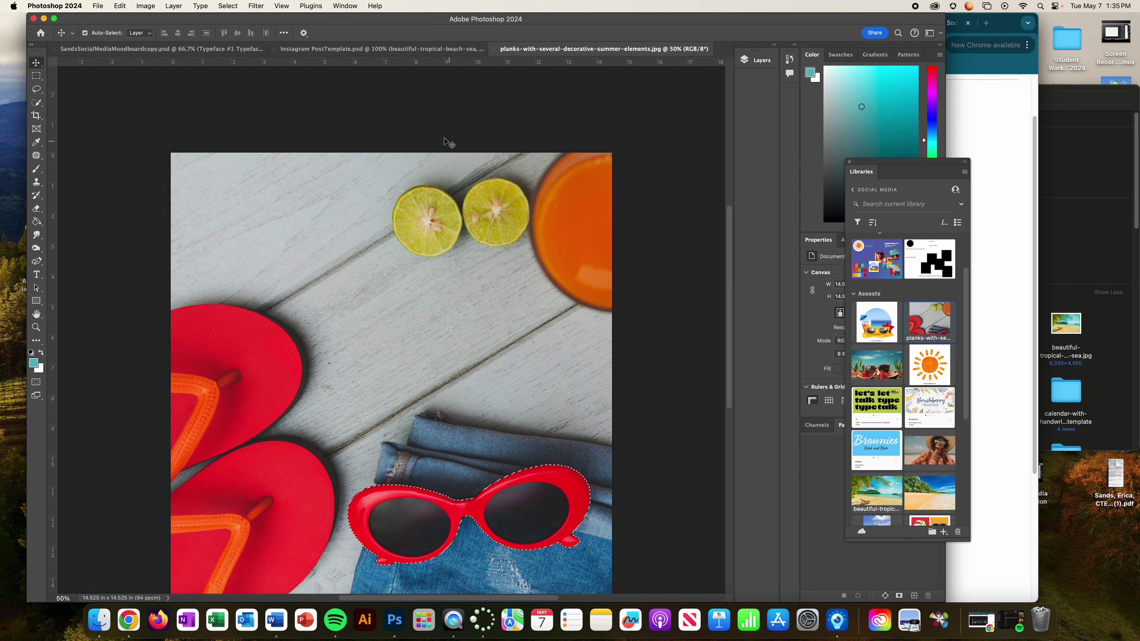
Step: Contract the red sunglasses selection again by 1 pixel
{"action": "left_click", "coordinate": [228, 6]}
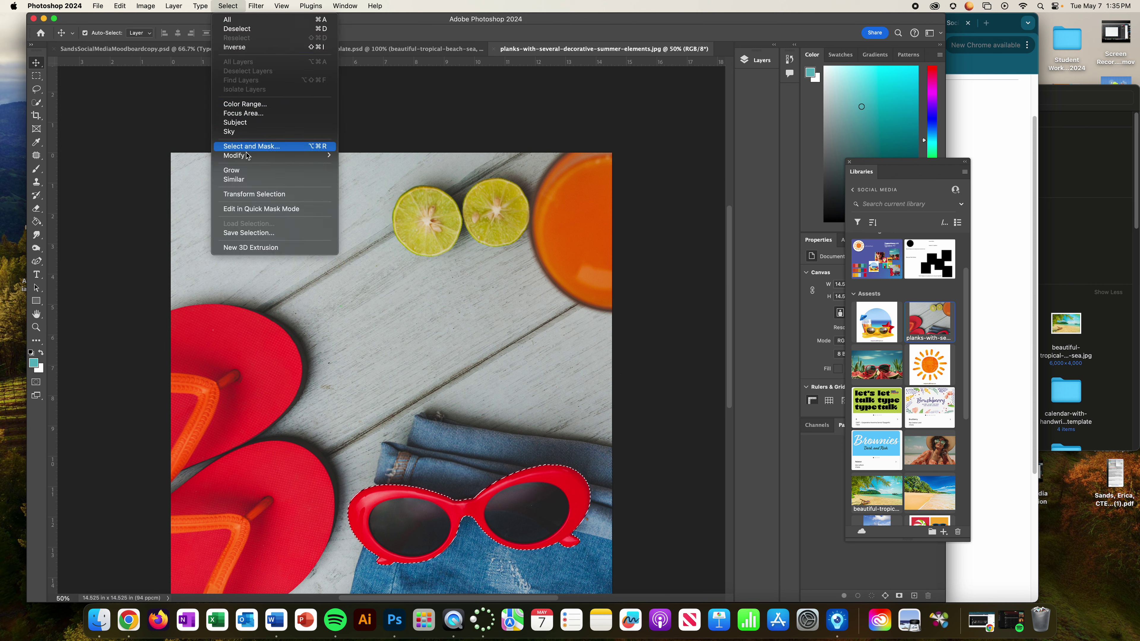
{"action": "mouse_move", "coordinate": [278, 161]}
{"action": "left_click", "coordinate": [364, 182]}
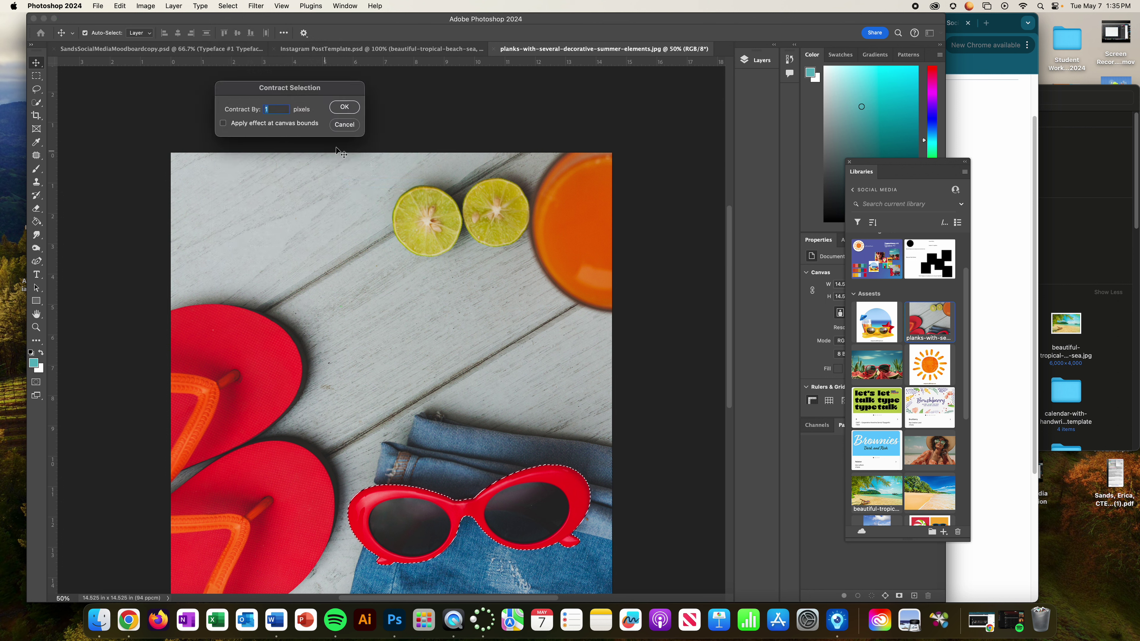
{"action": "left_click", "coordinate": [344, 107]}
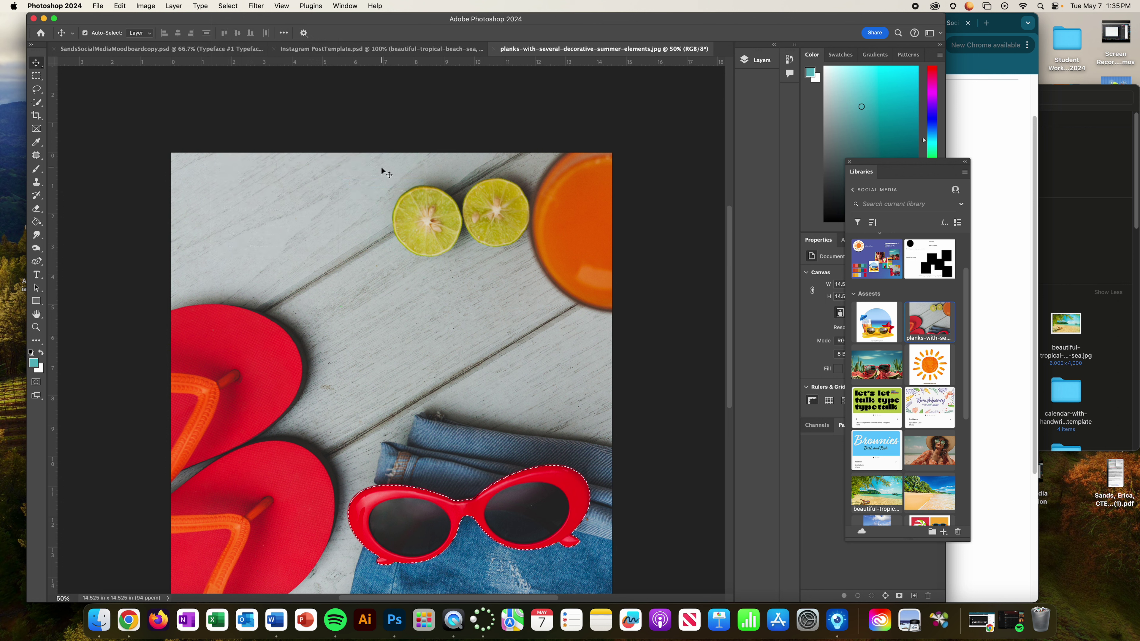
Step: Place the red sunglasses on the lower sand of the Instagram post, scaled to about 30% and rotated about -6.6°
{"action": "left_click_drag", "start_coordinate": [550, 484], "coordinate": [595, 348]}
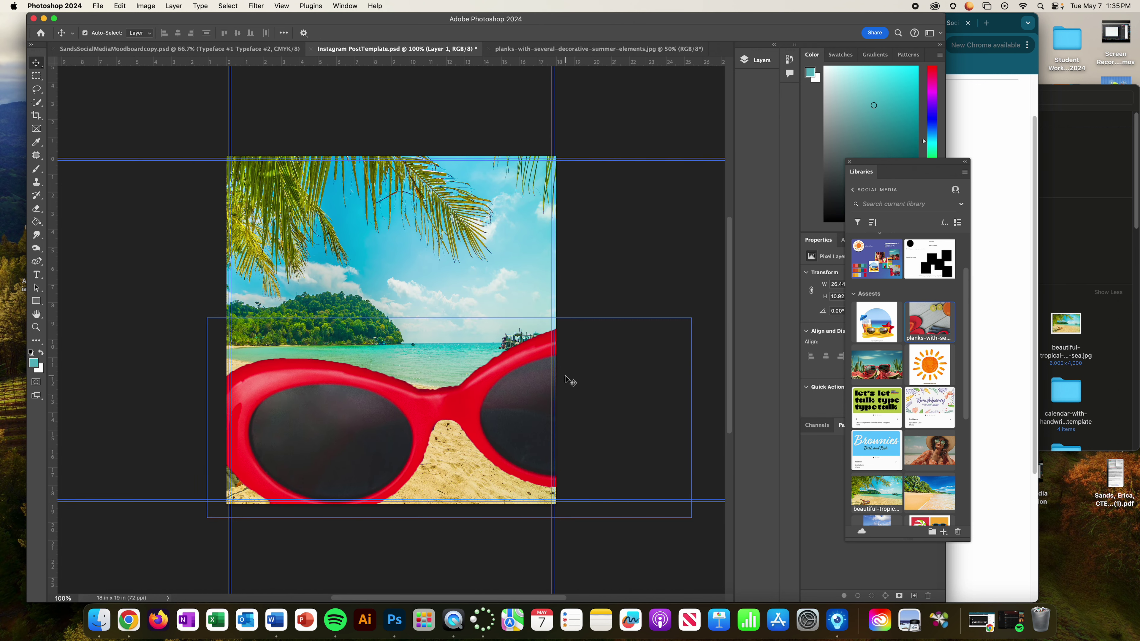
{"action": "key", "text": "super+t"}
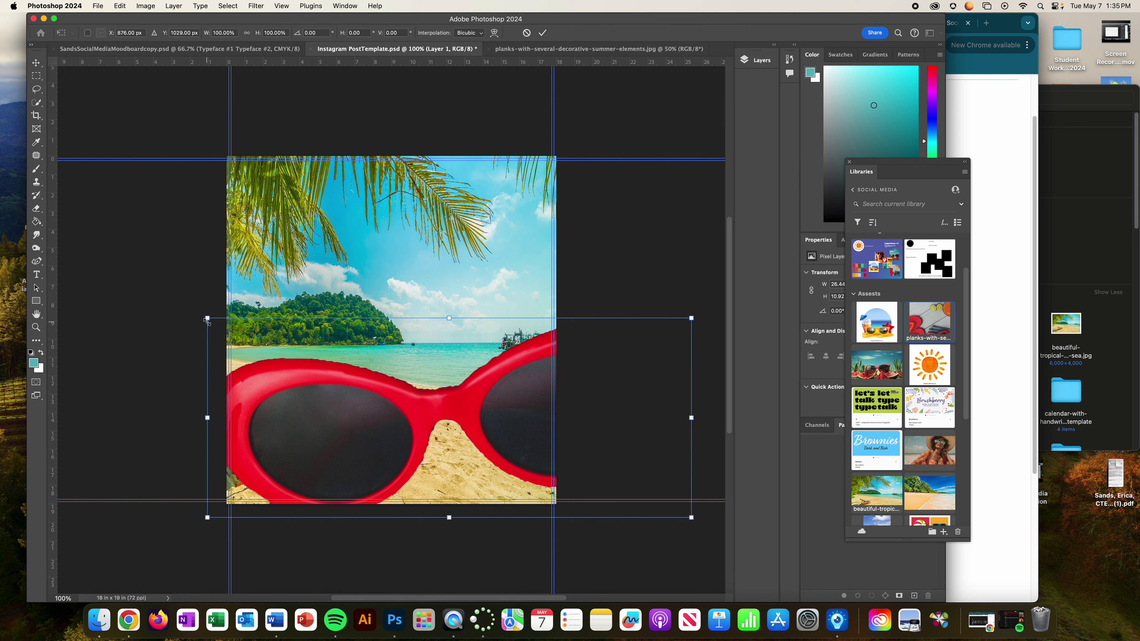
{"action": "left_click_drag", "start_coordinate": [207, 317], "coordinate": [377, 388]}
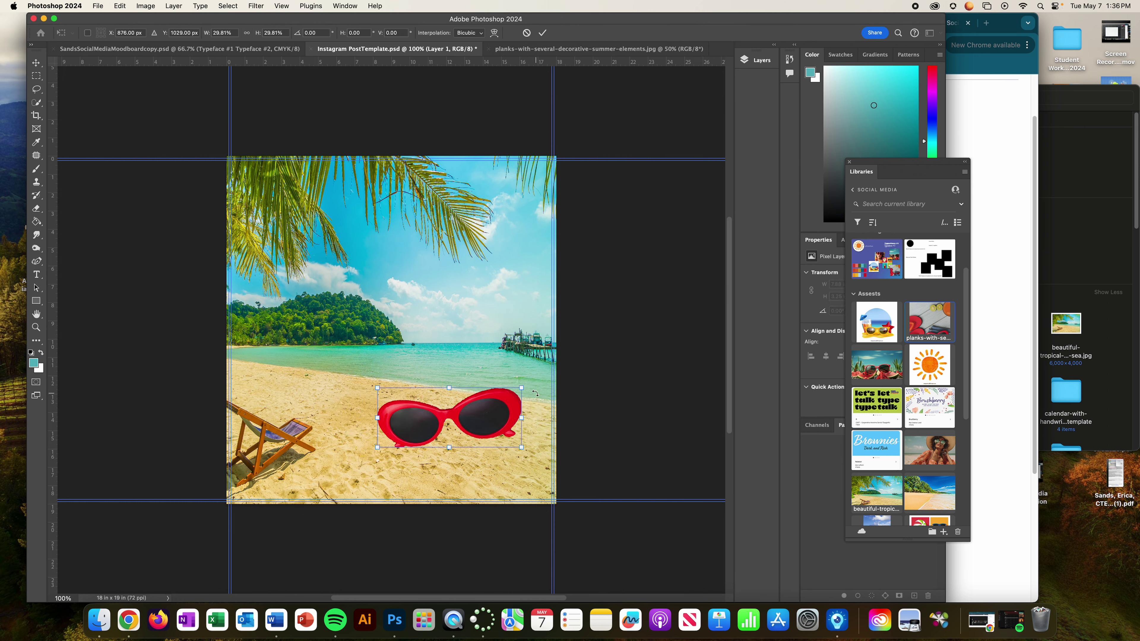
{"action": "left_click_drag", "start_coordinate": [529, 386], "coordinate": [510, 434]}
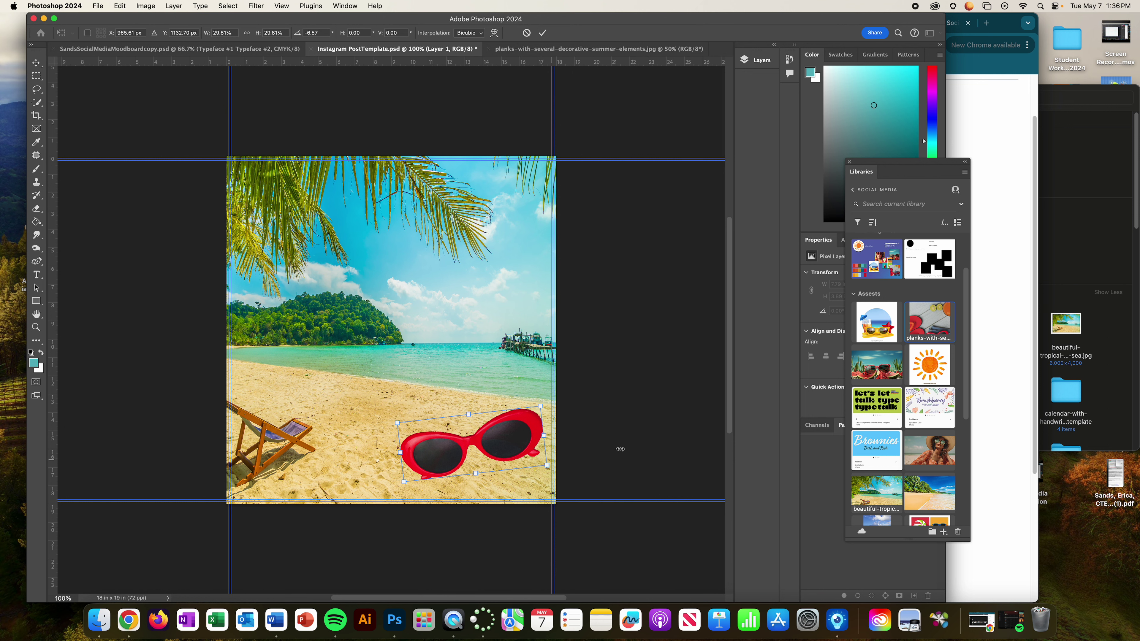
{"action": "key", "text": "Return"}
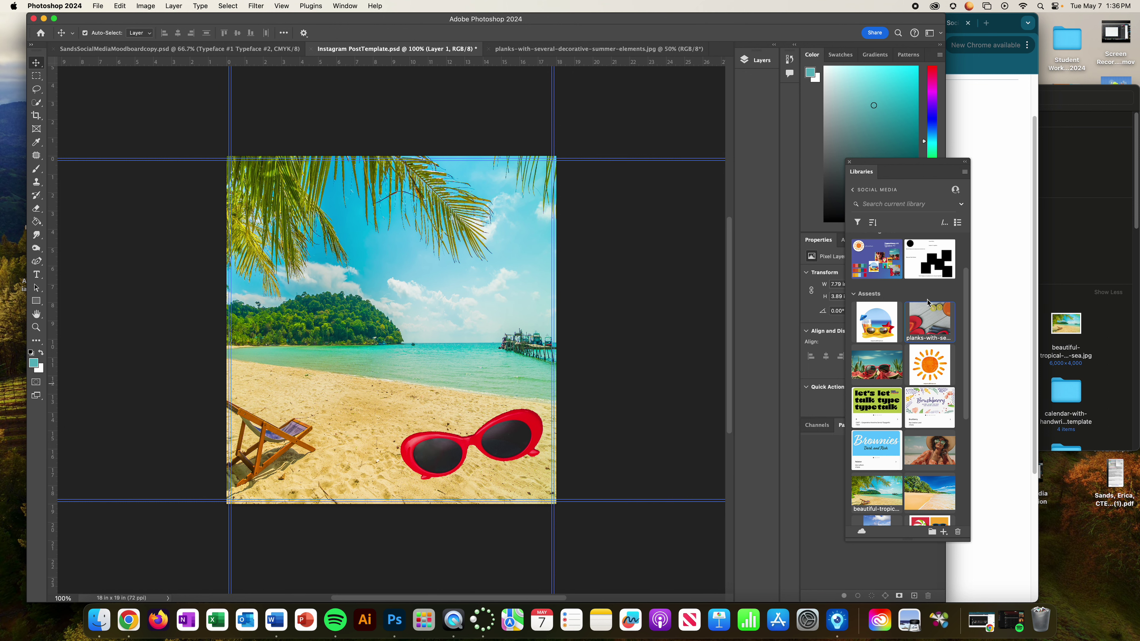
Step: Select both red flip-flops in the planks image with Quick Selection, leaving the sunglasses out of the selection
{"action": "left_click", "coordinate": [538, 49]}
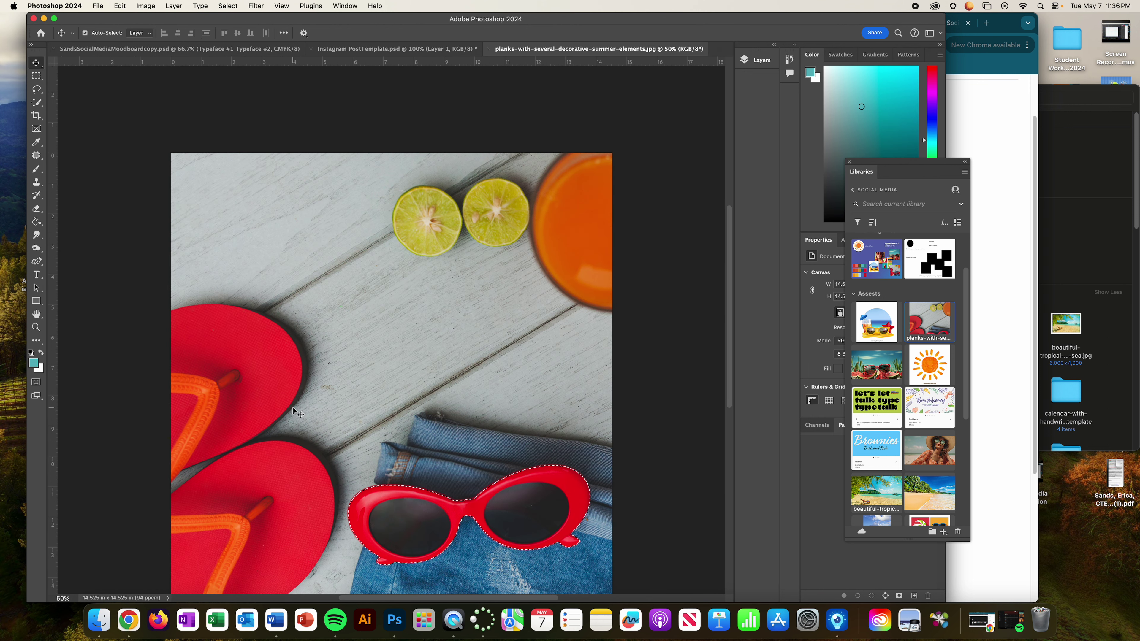
{"action": "left_click", "coordinate": [36, 102]}
{"action": "mouse_move", "coordinate": [185, 326]}
{"action": "left_mouse_down"}
{"action": "mouse_move", "coordinate": [265, 375]}
{"action": "mouse_move", "coordinate": [252, 404]}
{"action": "left_mouse_up"}
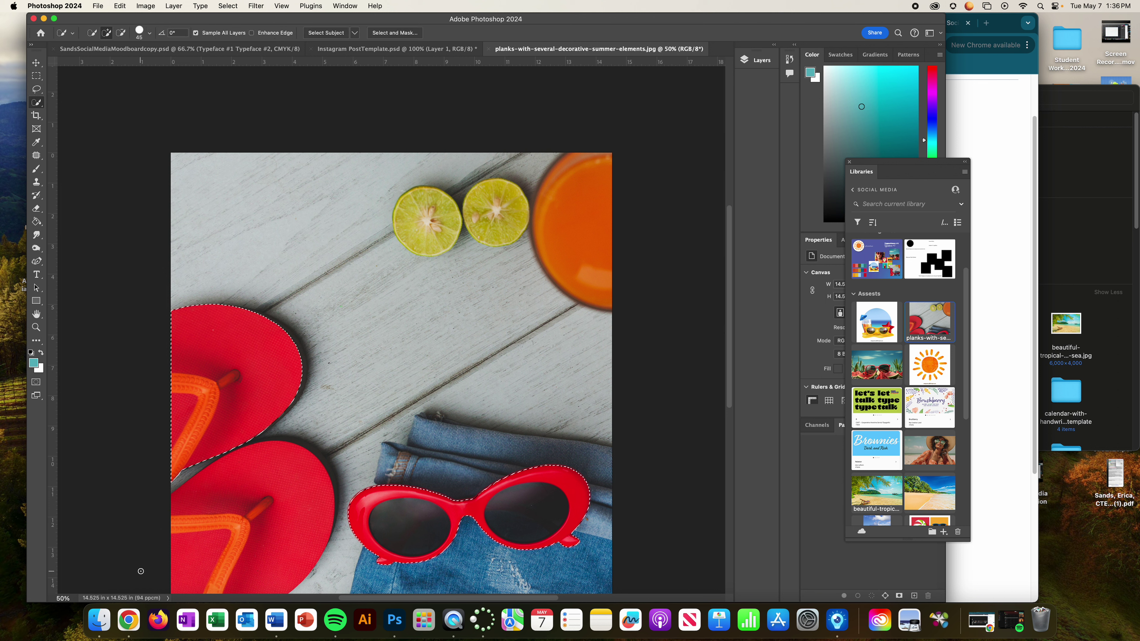
{"action": "right_click", "coordinate": [103, 564]}
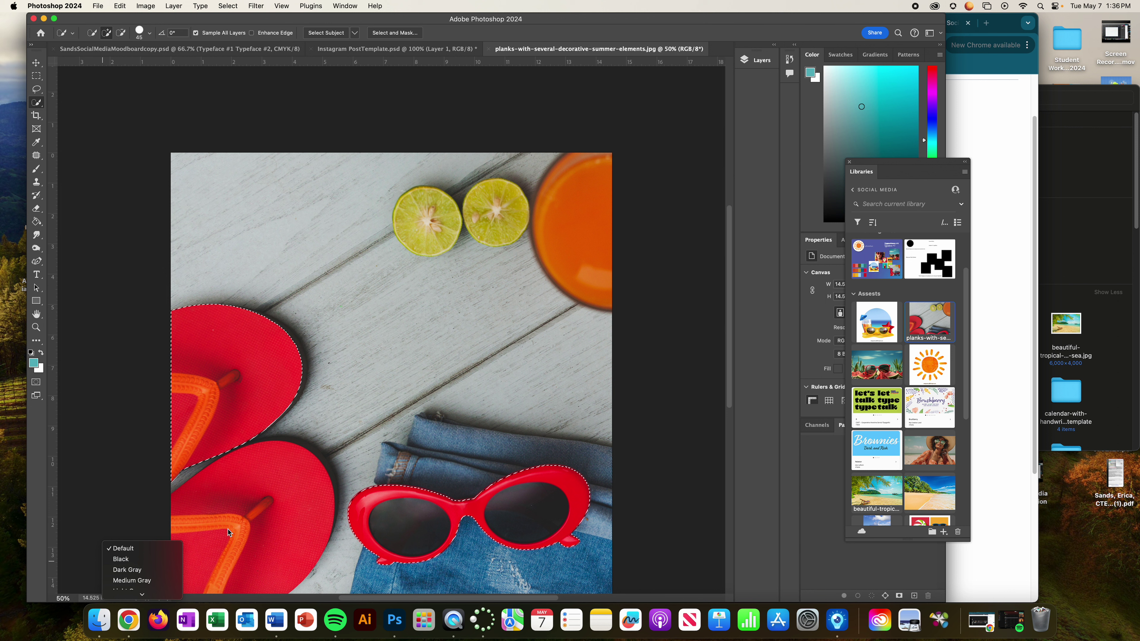
{"action": "left_click", "coordinate": [121, 539]}
{"action": "key", "text": "alt"}
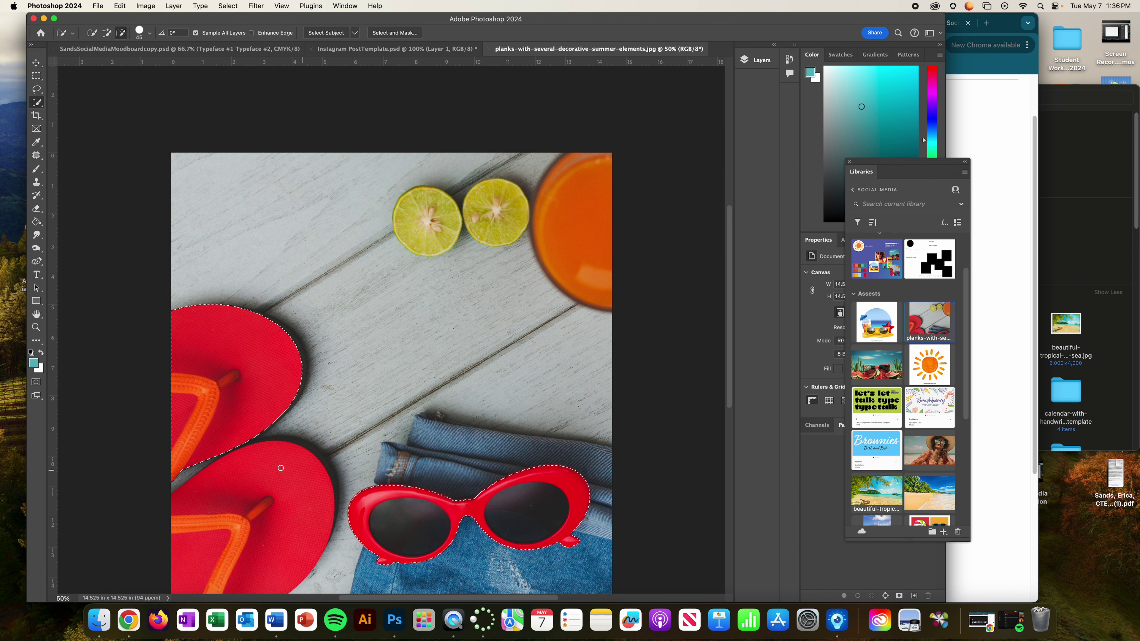
{"action": "mouse_move", "coordinate": [287, 453]}
{"action": "left_mouse_down"}
{"action": "mouse_move", "coordinate": [206, 500]}
{"action": "mouse_move", "coordinate": [169, 561]}
{"action": "mouse_move", "coordinate": [230, 557]}
{"action": "mouse_move", "coordinate": [280, 507]}
{"action": "mouse_move", "coordinate": [316, 509]}
{"action": "left_mouse_up"}
{"action": "key", "text": "super+d"}
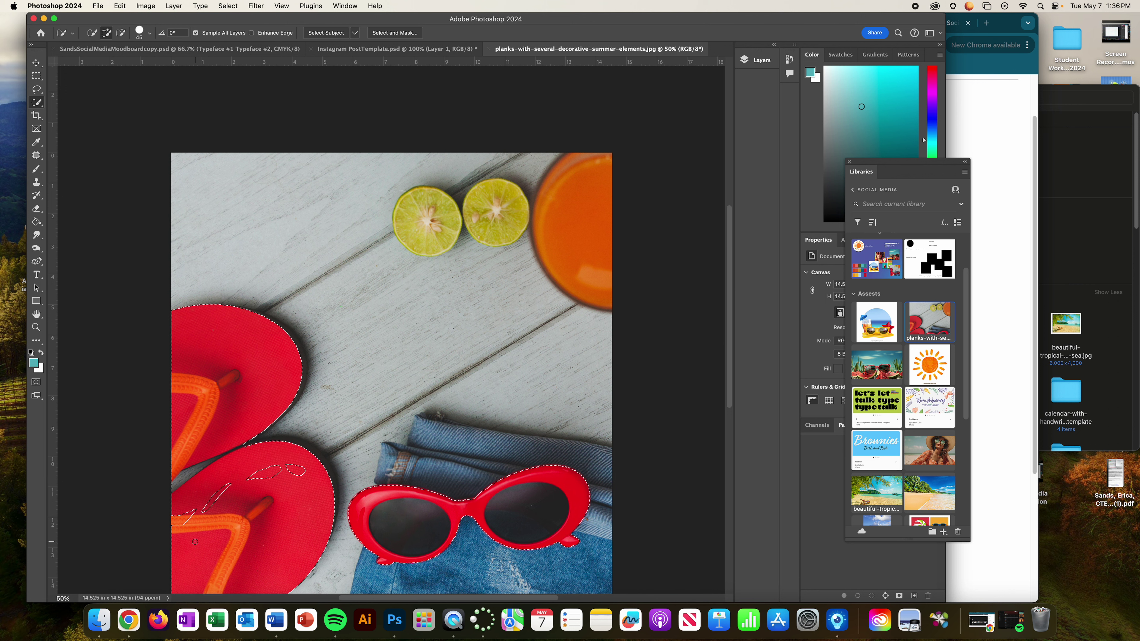
{"action": "mouse_move", "coordinate": [239, 331]}
{"action": "left_mouse_down"}
{"action": "mouse_move", "coordinate": [259, 358]}
{"action": "mouse_move", "coordinate": [235, 509]}
{"action": "mouse_move", "coordinate": [169, 533]}
{"action": "mouse_move", "coordinate": [234, 479]}
{"action": "mouse_move", "coordinate": [277, 470]}
{"action": "left_mouse_up"}
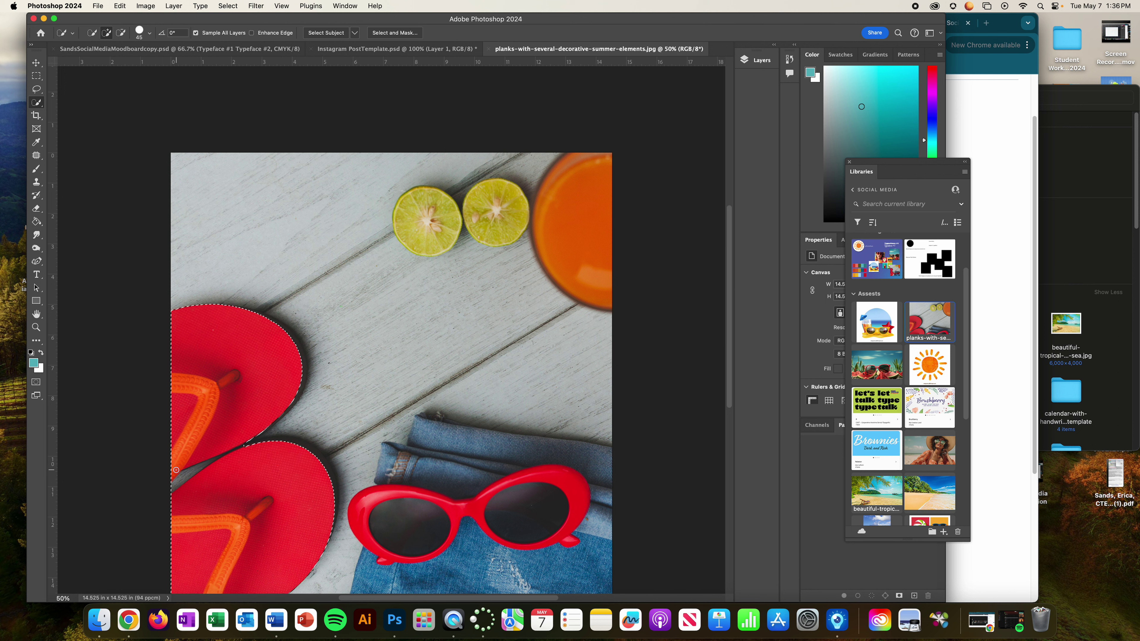
Step: Reduce the Quick Selection brush size and subtract the plank gap between the two flip-flops from the selection
{"action": "key", "text": "alt"}
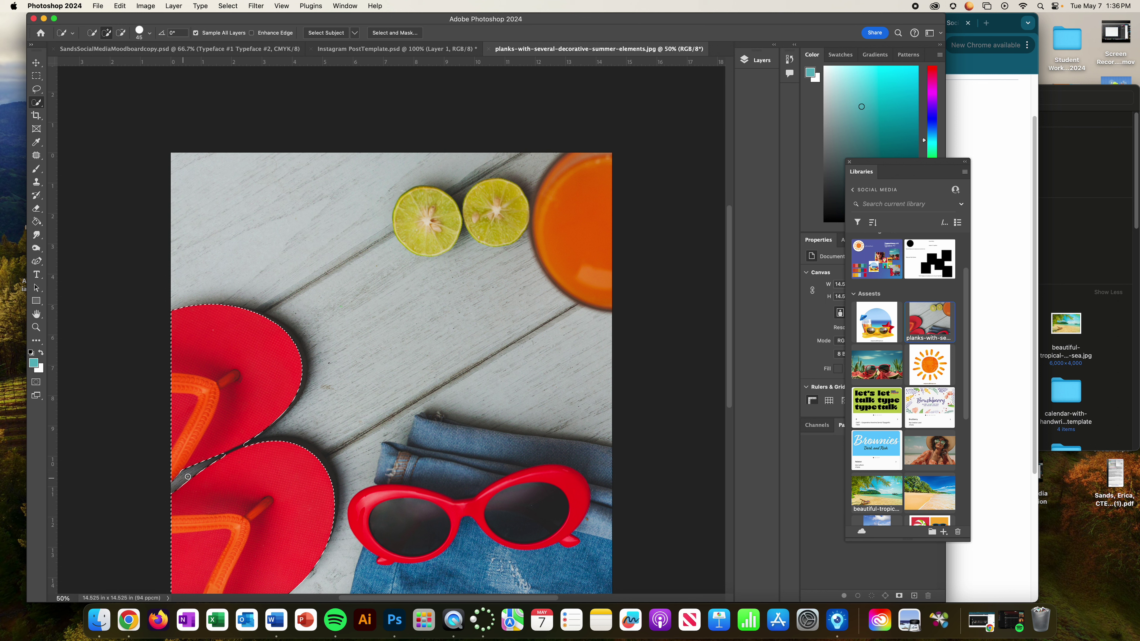
{"action": "key", "text": "bracketleft"}
{"action": "key", "text": "bracketleft"}
{"action": "key", "text": "bracketleft"}
{"action": "key", "text": "alt"}
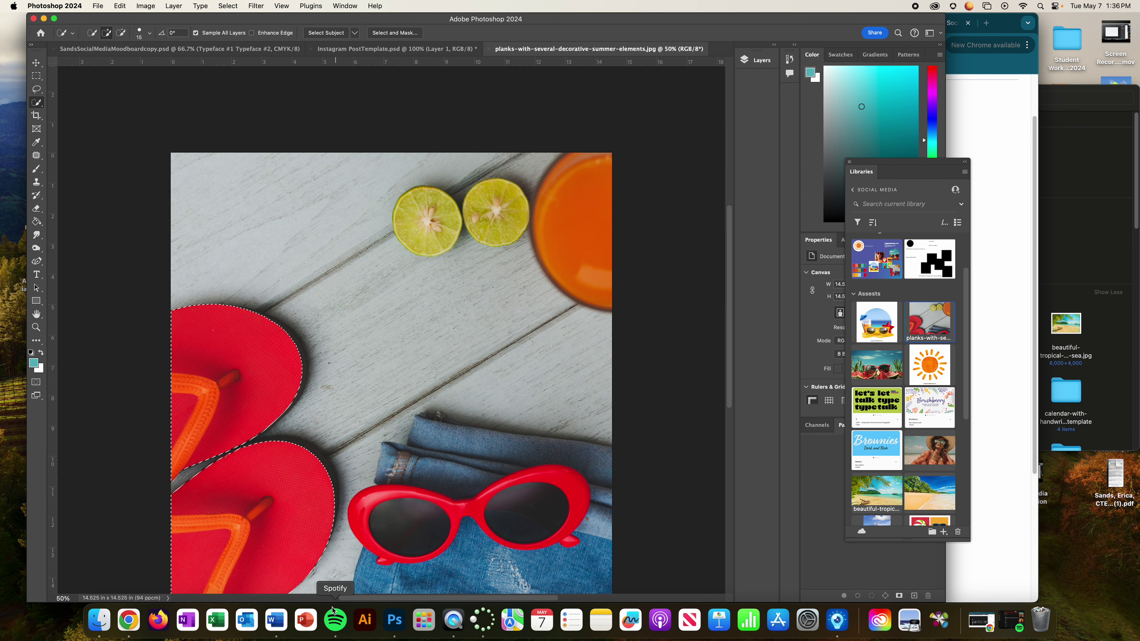
Step: Place the flip-flops cutout in the lower-left corner of the Instagram post, scaled to about 36.85%
{"action": "key", "text": "v"}
{"action": "left_click_drag", "start_coordinate": [248, 486], "coordinate": [338, 87]}
{"action": "left_click_drag", "start_coordinate": [319, 451], "coordinate": [343, 518]}
{"action": "key", "text": "super+t"}
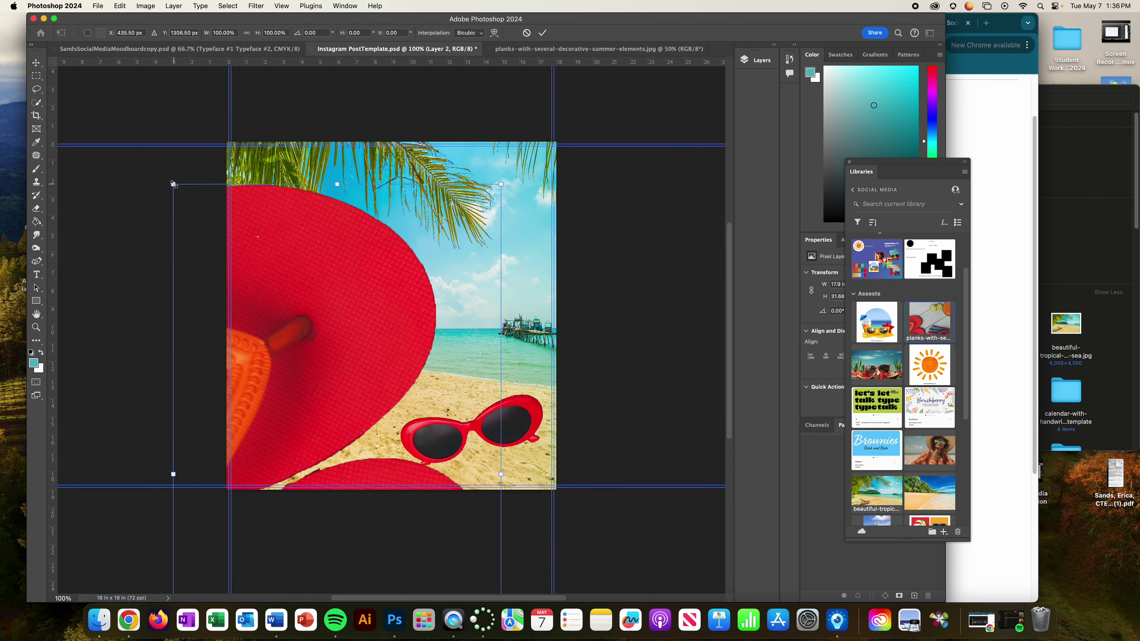
{"action": "left_click_drag", "start_coordinate": [173, 184], "coordinate": [278, 367]}
{"action": "left_click_drag", "start_coordinate": [332, 432], "coordinate": [278, 381]}
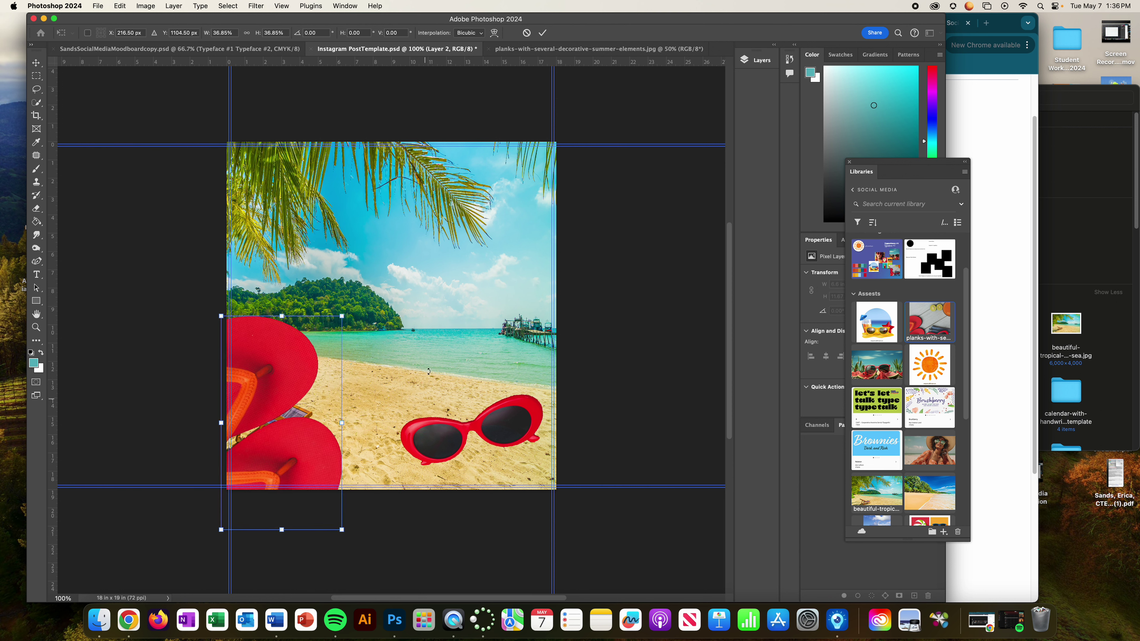
{"action": "key", "text": "Return"}
Step: Flip the tropical beach photo horizontally in the Instagram post
{"action": "left_click", "coordinate": [410, 210]}
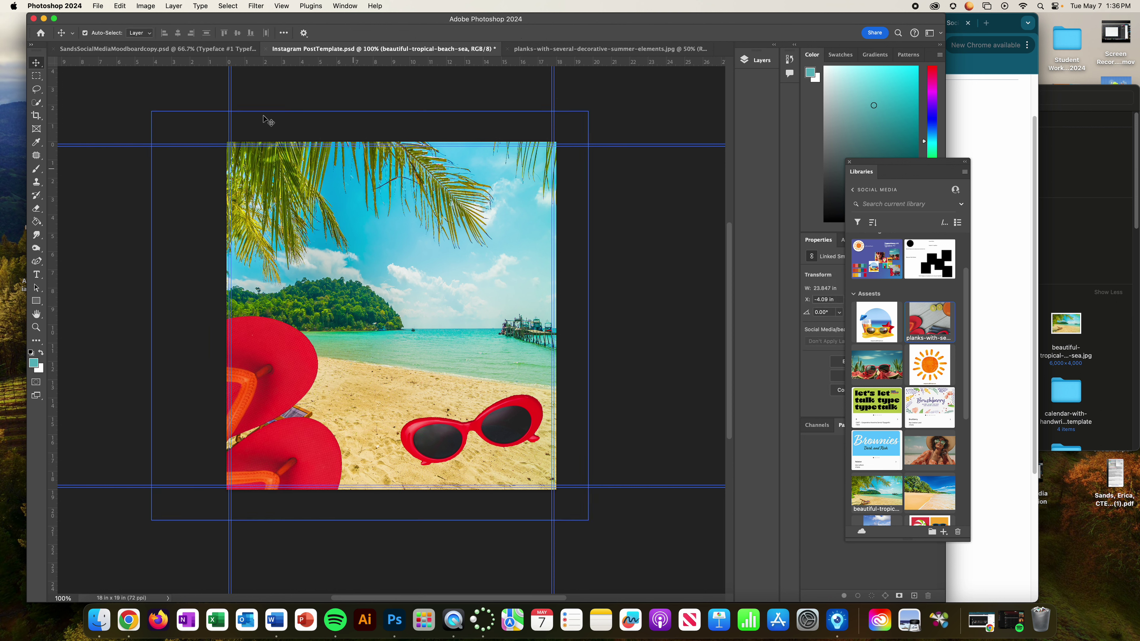
{"action": "left_click", "coordinate": [140, 4]}
{"action": "mouse_move", "coordinate": [120, 6]}
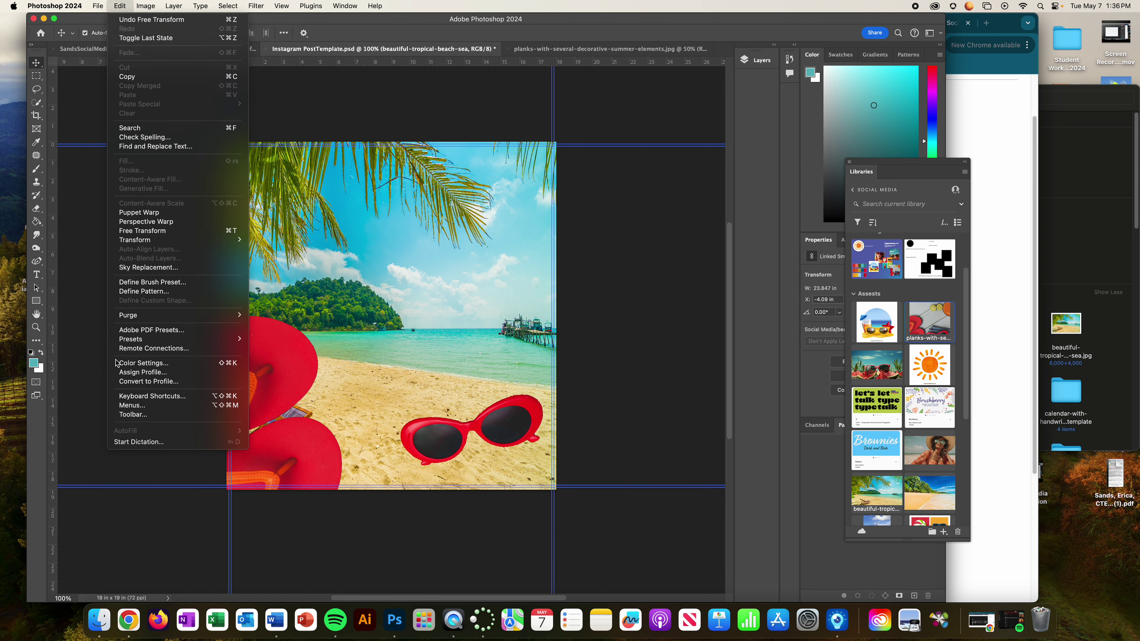
{"action": "mouse_move", "coordinate": [139, 241]}
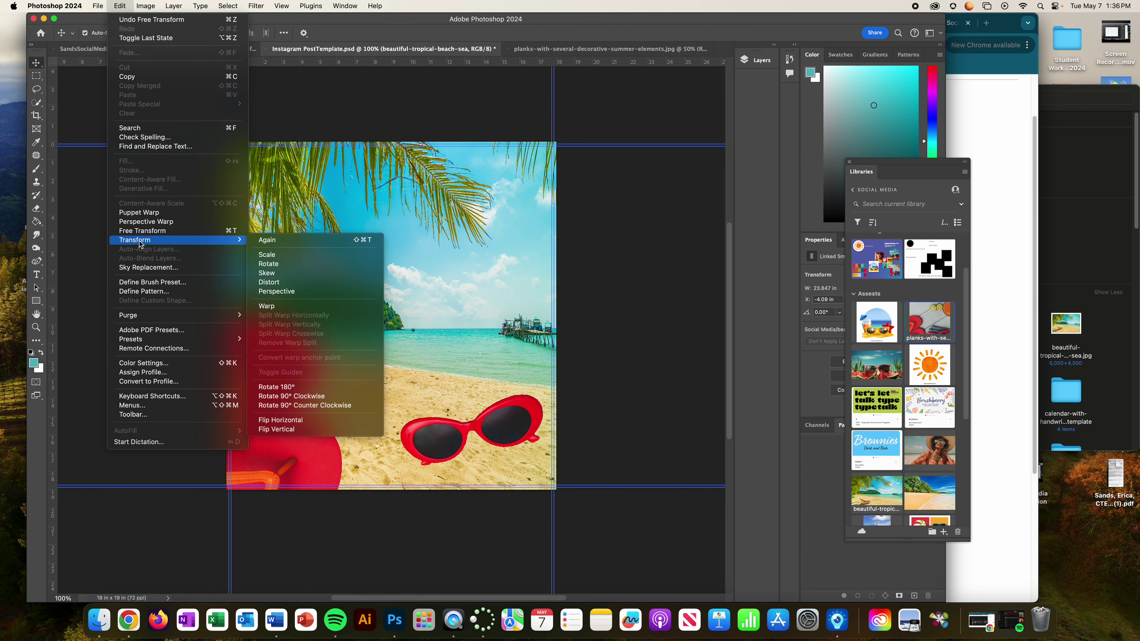
{"action": "left_click", "coordinate": [294, 418]}
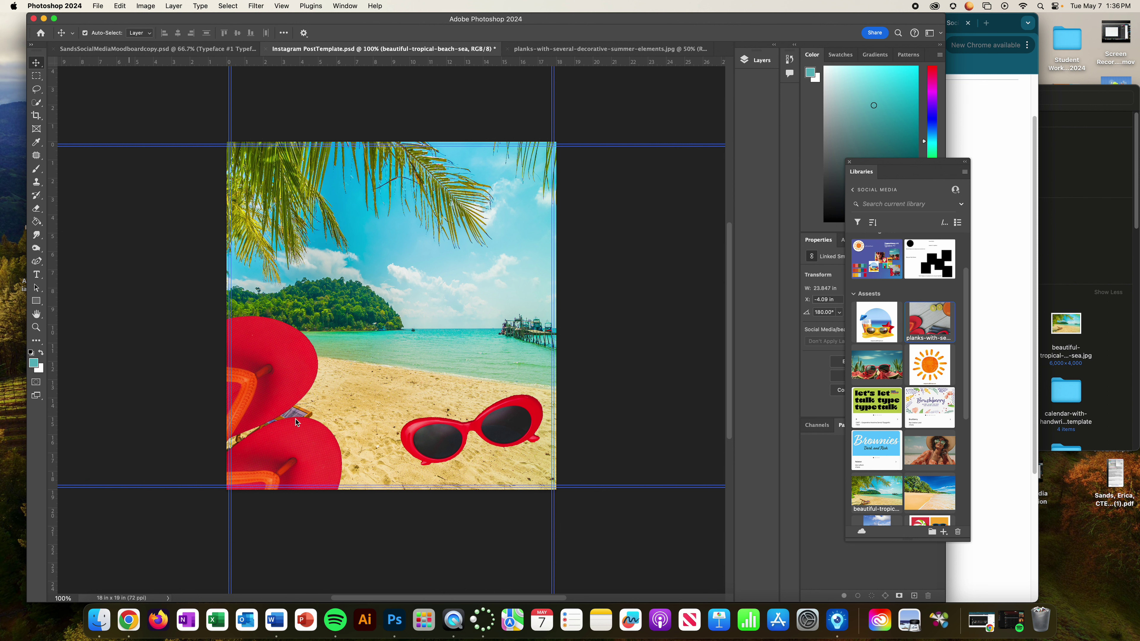
Step: Move the sunglasses over the lower flip-flop and bring their layer above the flip-flops layer
{"action": "left_click_drag", "start_coordinate": [513, 423], "coordinate": [377, 381]}
{"action": "left_click", "coordinate": [756, 59]}
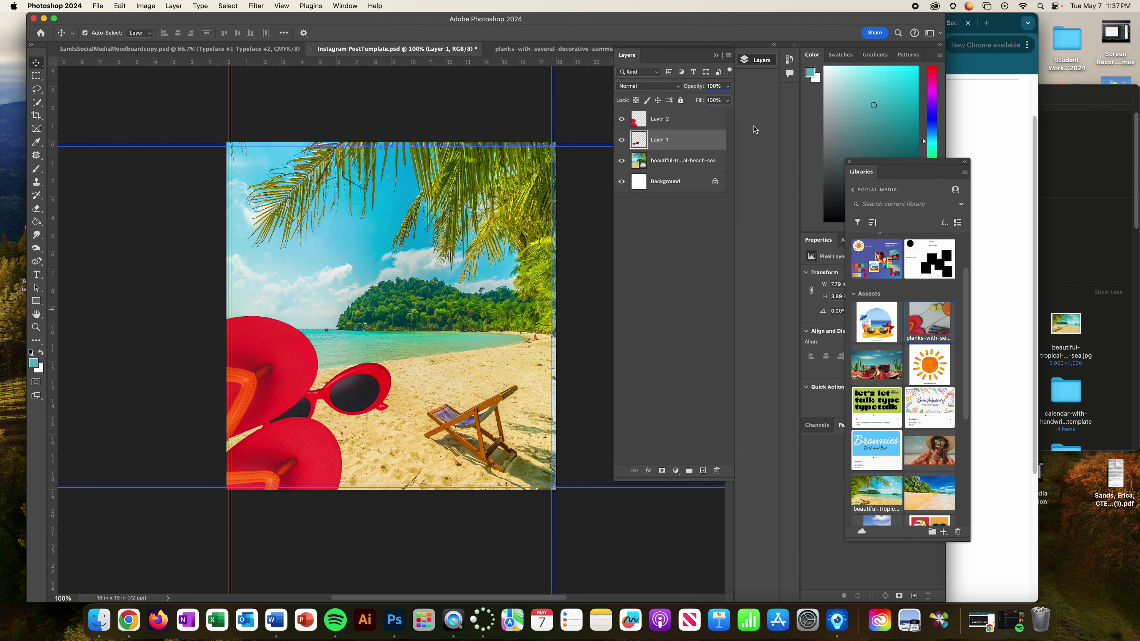
{"action": "left_click_drag", "start_coordinate": [683, 108], "coordinate": [683, 109]}
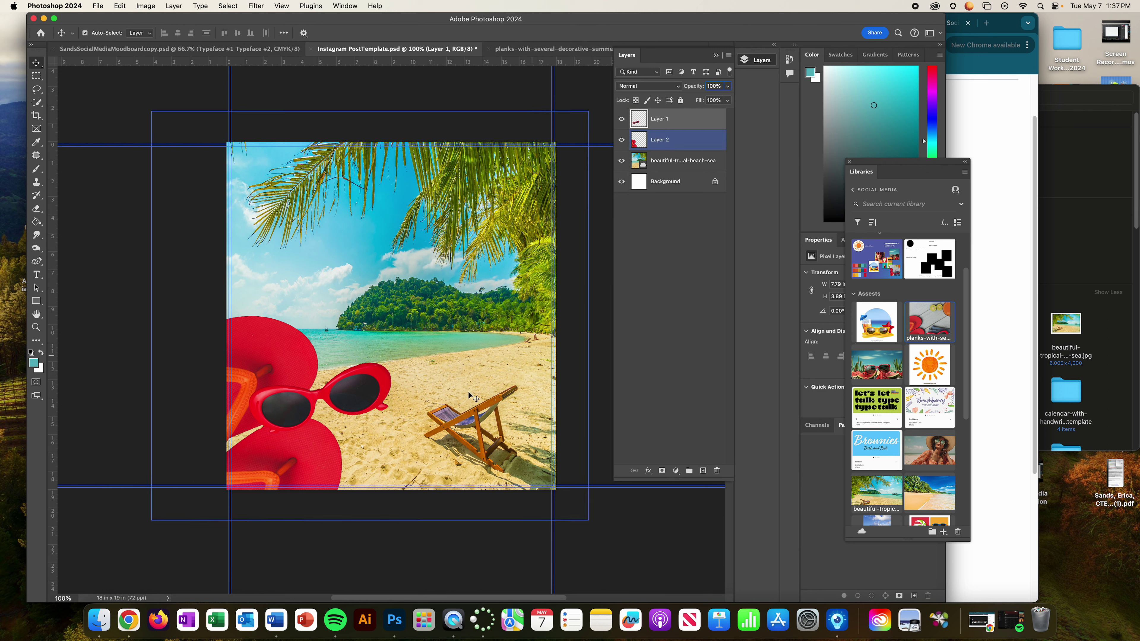
{"action": "left_click_drag", "start_coordinate": [372, 389], "coordinate": [384, 416]}
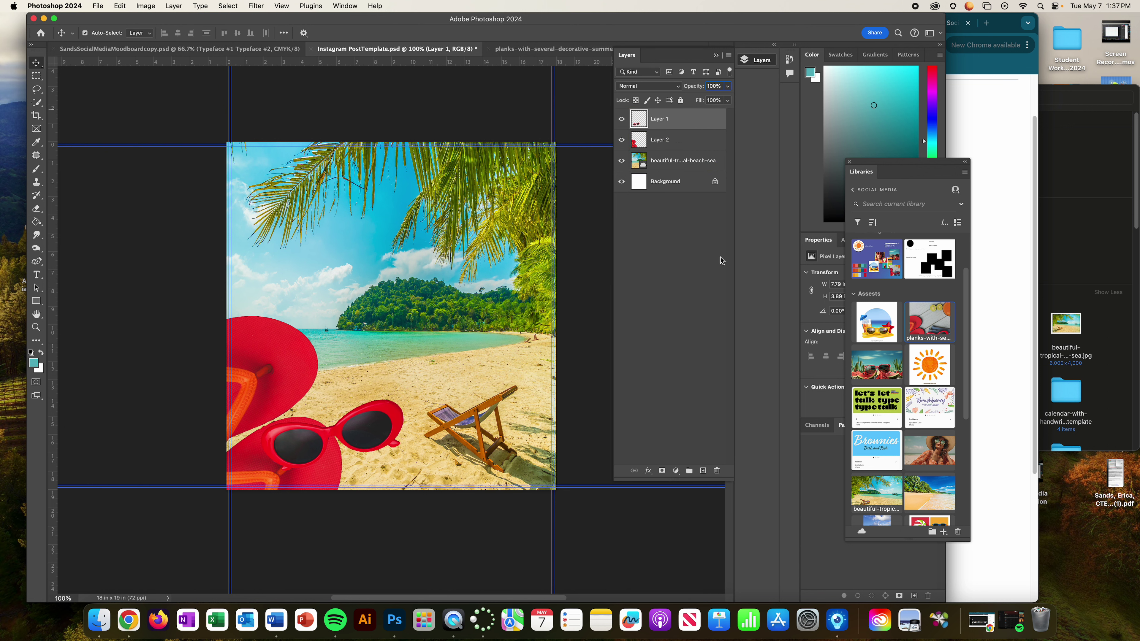
Step: Try a Color Balance adjustment on the post with Cyan-Red at -10 and Magenta-Green at +31, and delete it
{"action": "left_click", "coordinate": [676, 470]}
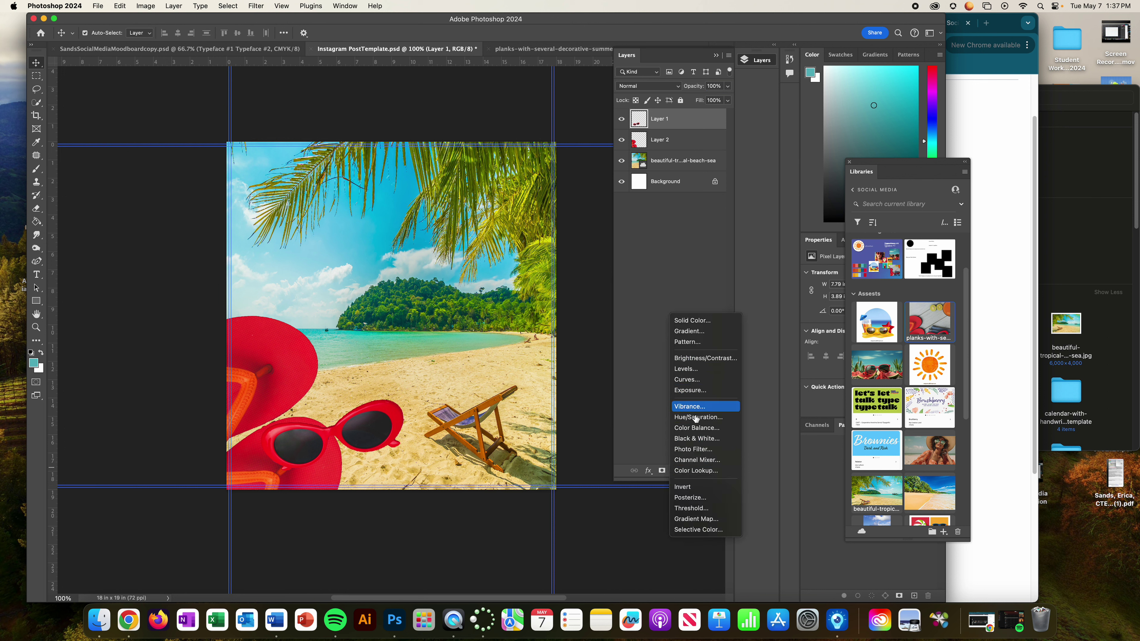
{"action": "left_click", "coordinate": [695, 429]}
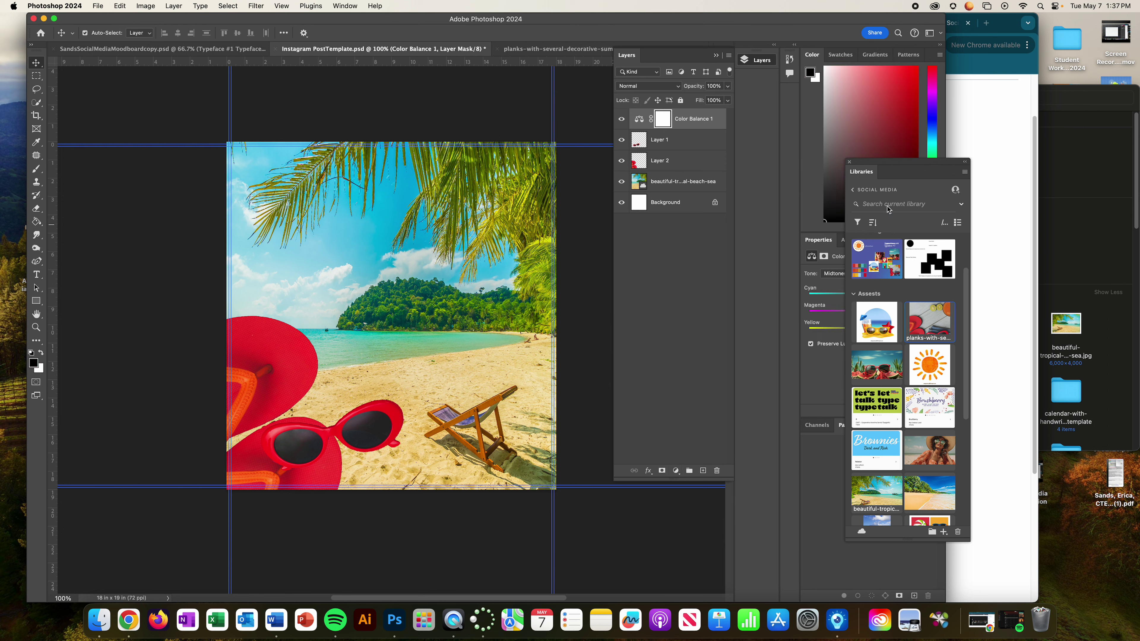
{"action": "left_click_drag", "start_coordinate": [891, 164], "coordinate": [1003, 159]}
{"action": "mouse_move", "coordinate": [857, 301]}
{"action": "left_mouse_down"}
{"action": "mouse_move", "coordinate": [813, 298]}
{"action": "mouse_move", "coordinate": [892, 297]}
{"action": "mouse_move", "coordinate": [850, 297]}
{"action": "mouse_move", "coordinate": [835, 315]}
{"action": "mouse_move", "coordinate": [871, 315]}
{"action": "left_mouse_up"}
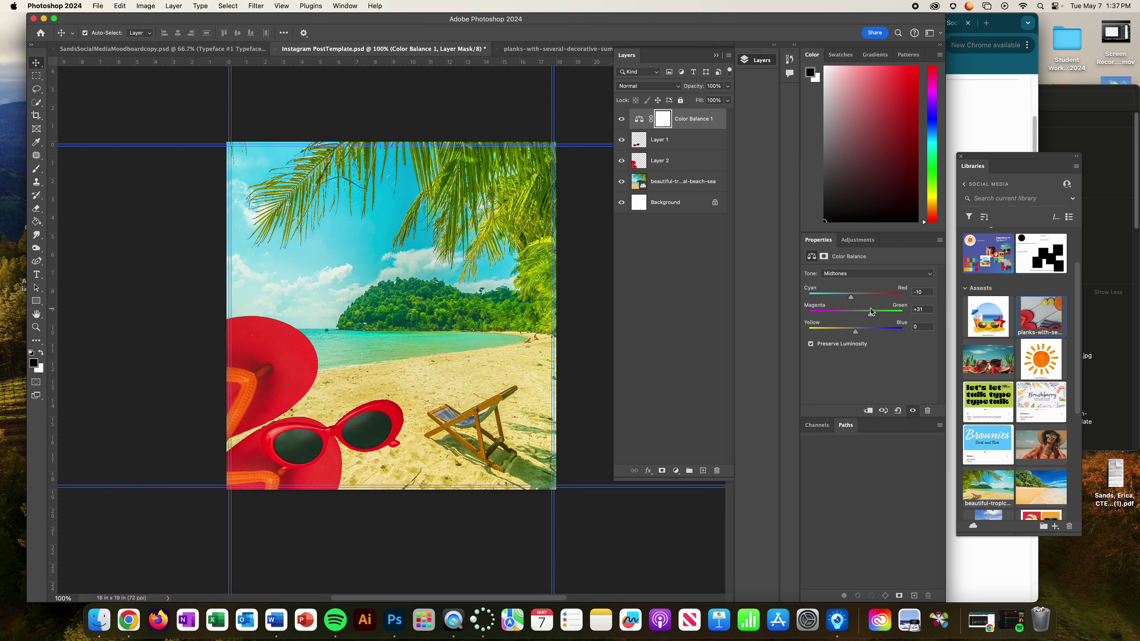
{"action": "left_click", "coordinate": [704, 123]}
{"action": "key", "text": "BackSpace"}
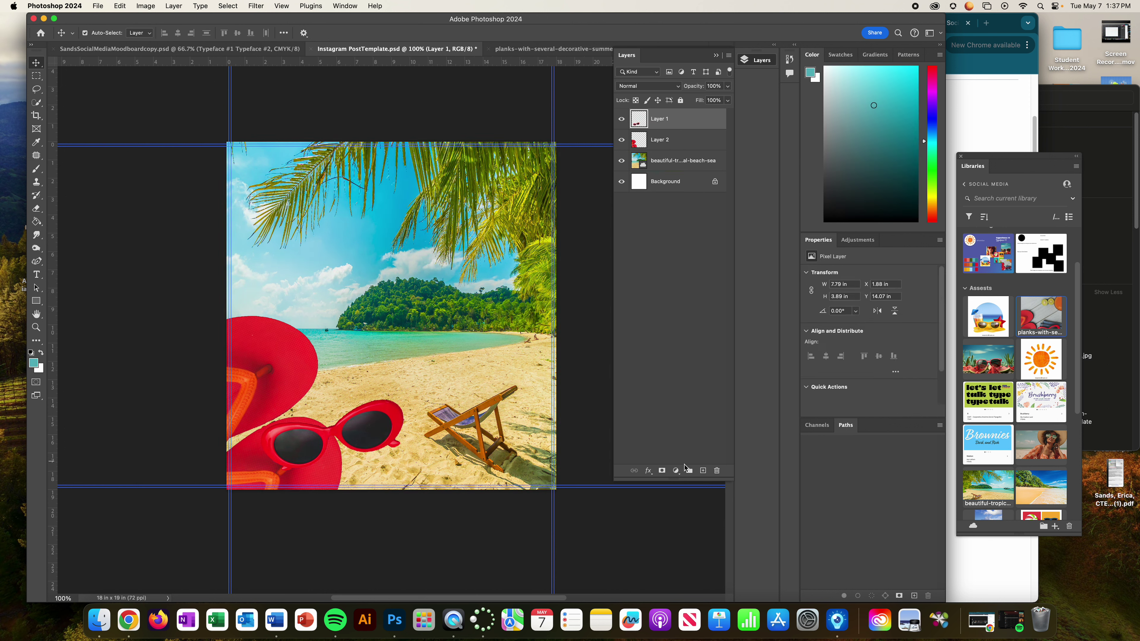
Step: Try a Photo Filter adjustment on the post with a yellow color at 34% density, and delete it
{"action": "left_click", "coordinate": [676, 470]}
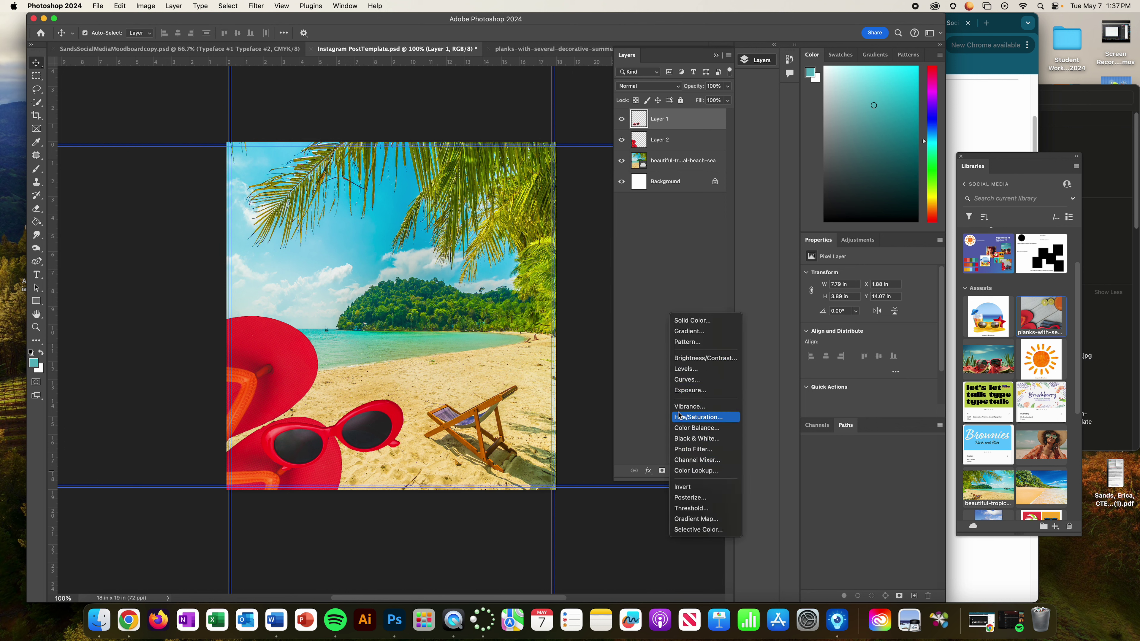
{"action": "left_click", "coordinate": [688, 449]}
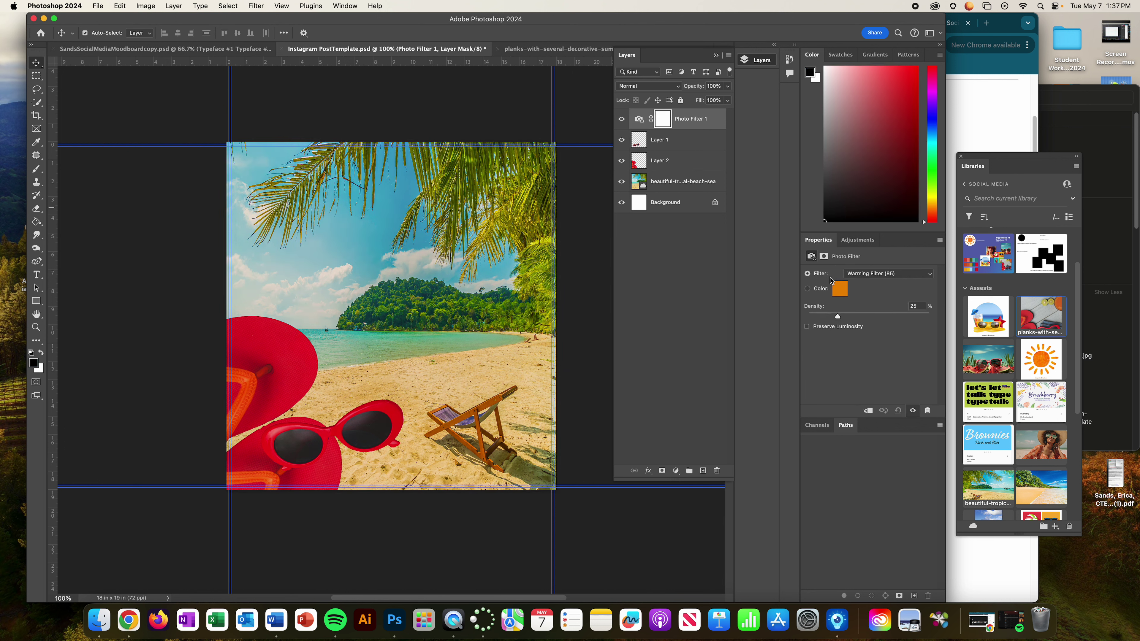
{"action": "left_click", "coordinate": [807, 289]}
{"action": "left_click", "coordinate": [839, 289]}
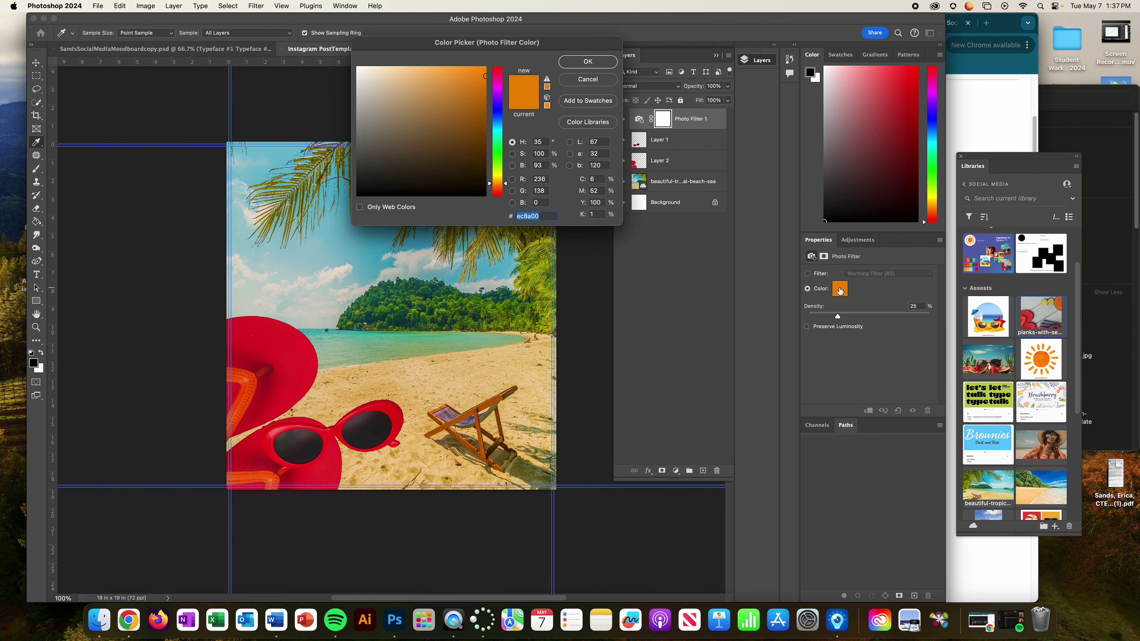
{"action": "left_click", "coordinate": [492, 174]}
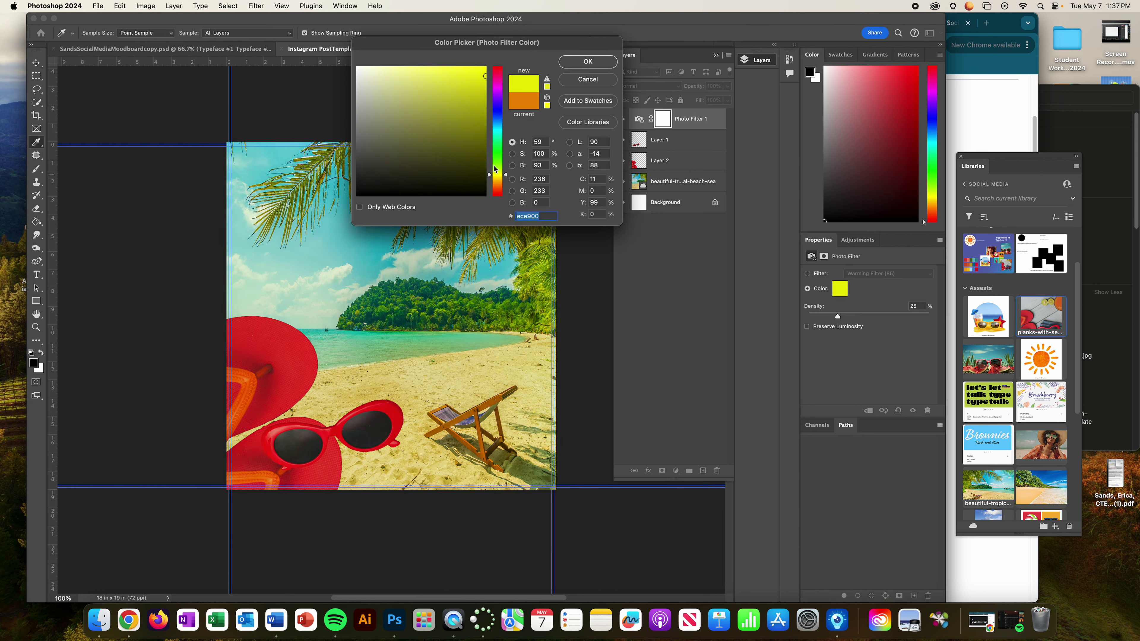
{"action": "left_click", "coordinate": [588, 61]}
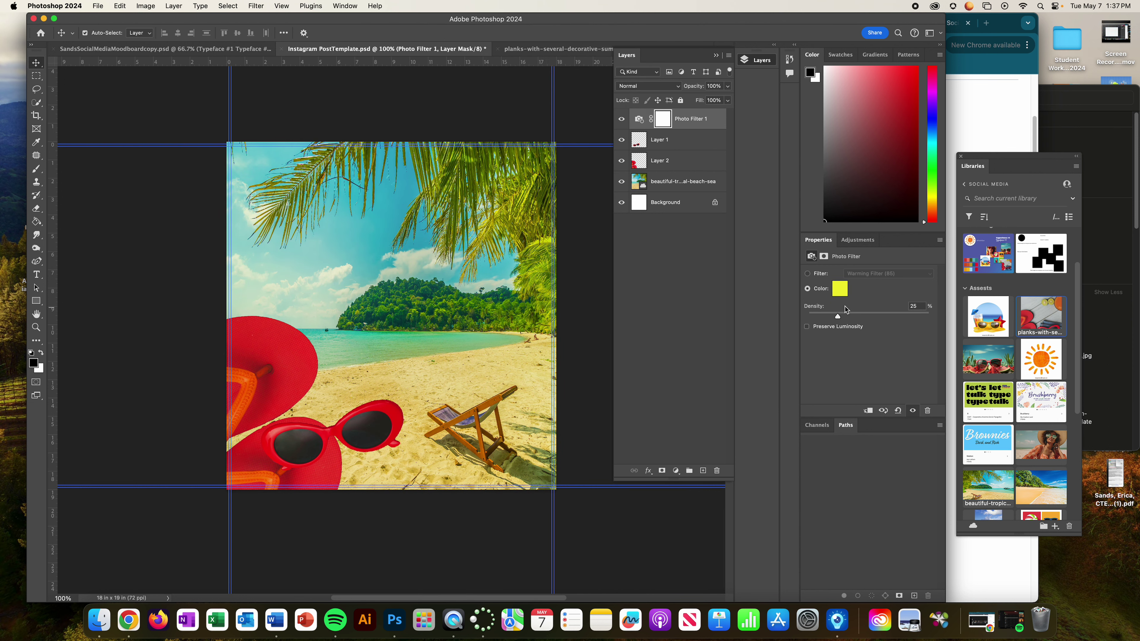
{"action": "mouse_move", "coordinate": [837, 316]}
{"action": "left_mouse_down"}
{"action": "mouse_move", "coordinate": [945, 326]}
{"action": "mouse_move", "coordinate": [847, 317]}
{"action": "left_mouse_up"}
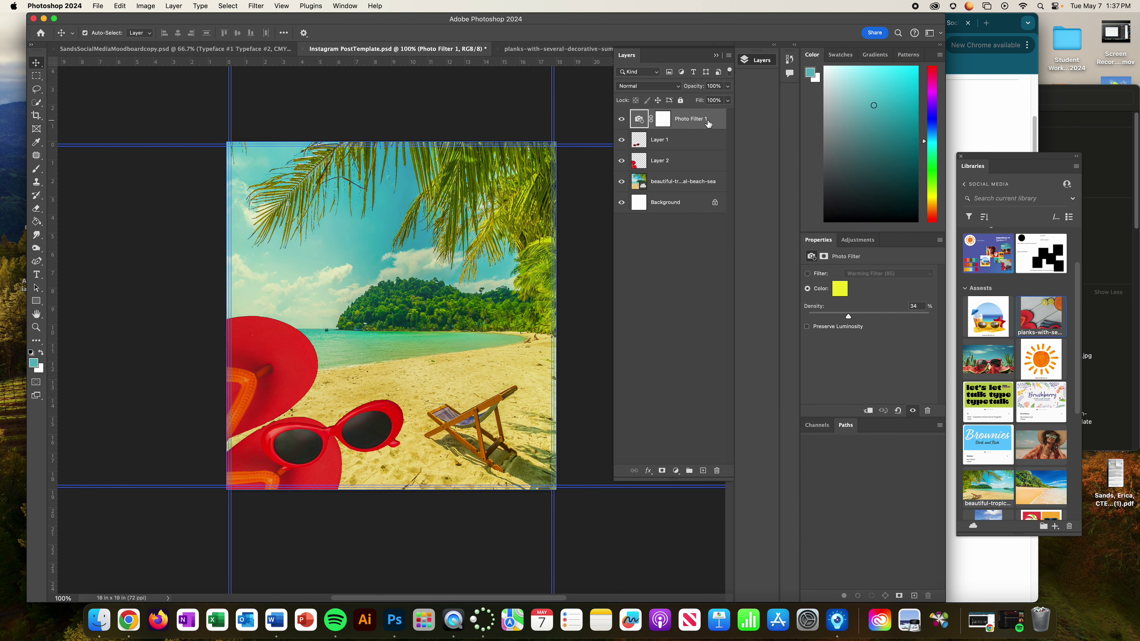
{"action": "left_click_drag", "start_coordinate": [707, 123], "coordinate": [716, 470]}
Step: Recolor only the sunglasses orange with a Hue/Saturation adjustment clipped to their layer, setting Hue to +45
{"action": "left_click", "coordinate": [676, 470]}
{"action": "left_click", "coordinate": [699, 343]}
{"action": "left_click_drag", "start_coordinate": [868, 310], "coordinate": [835, 309]}
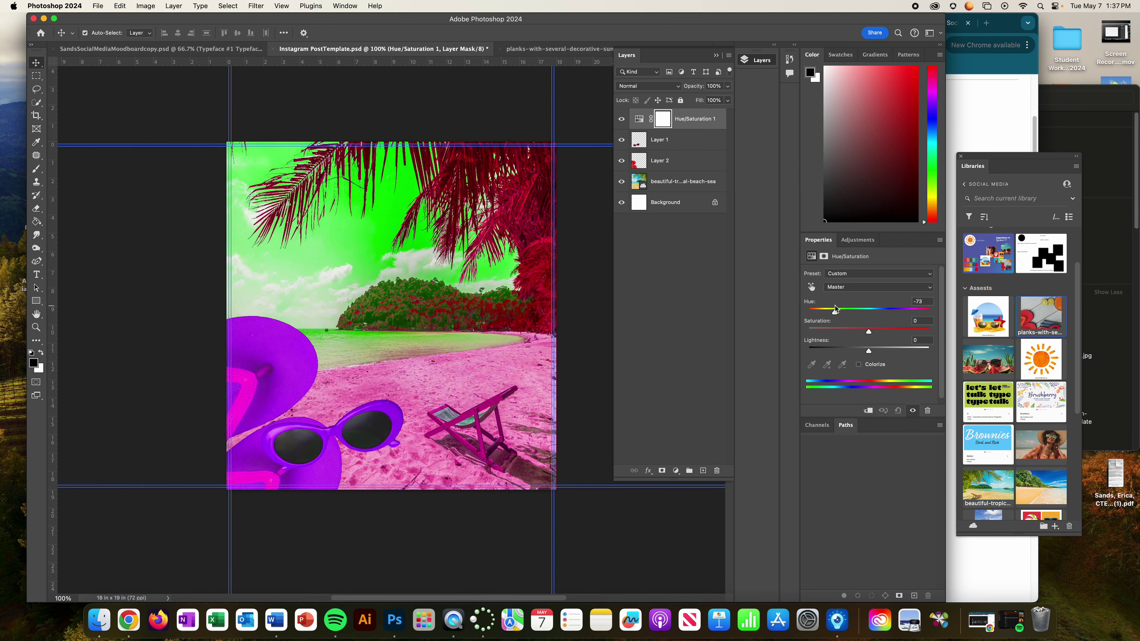
{"action": "right_click", "coordinate": [713, 121]}
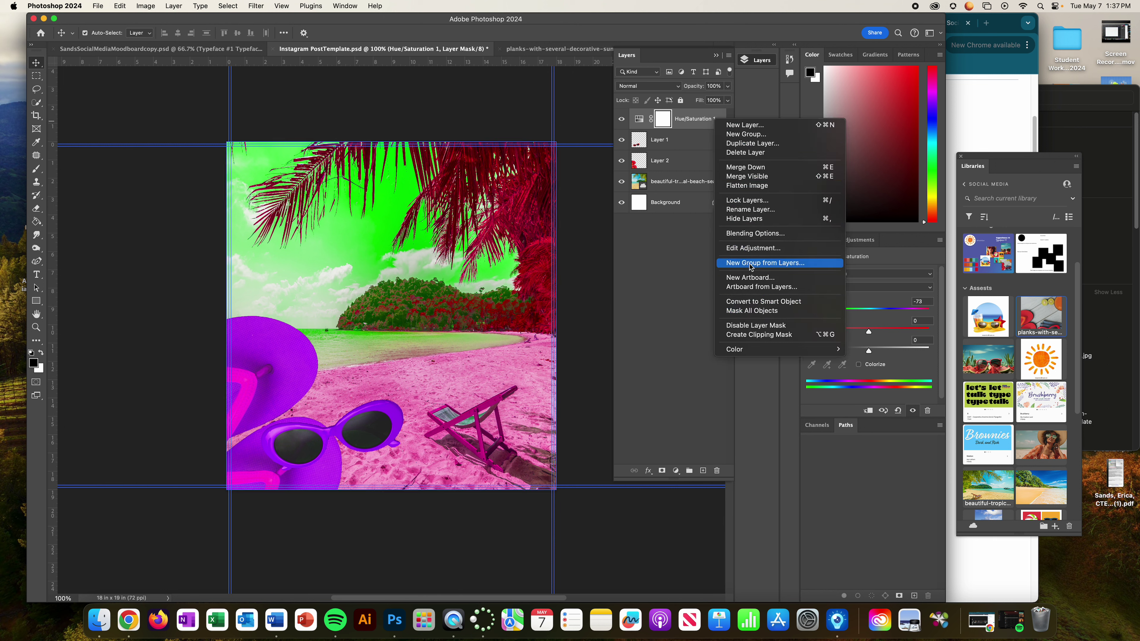
{"action": "left_click", "coordinate": [758, 334]}
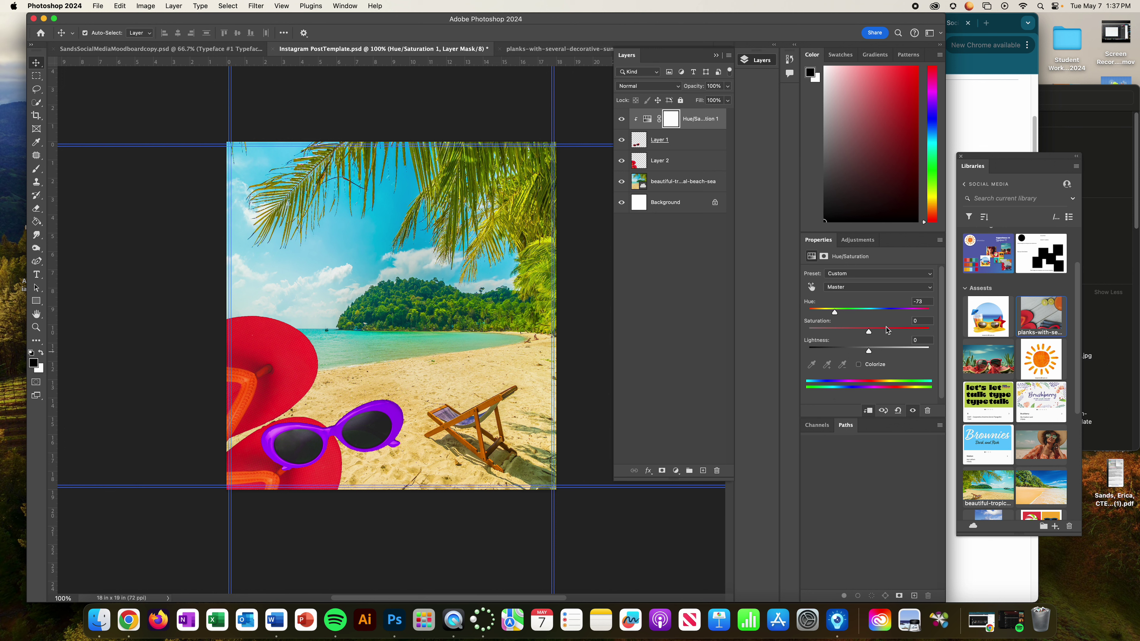
{"action": "left_click_drag", "start_coordinate": [836, 313], "coordinate": [896, 310]}
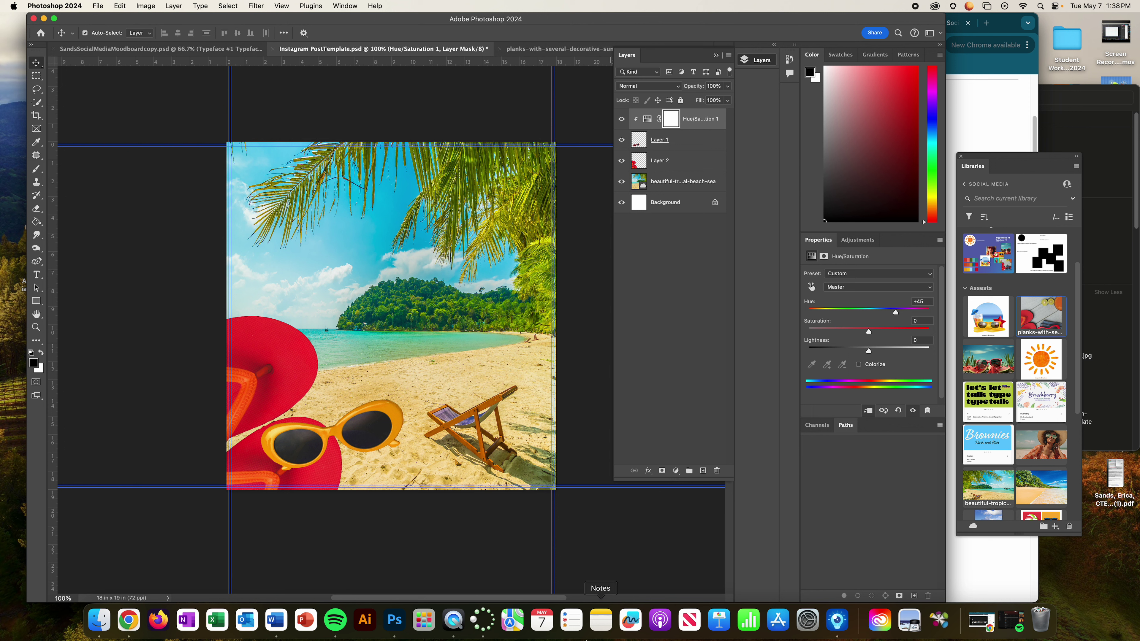
{"action": "left_click", "coordinate": [394, 283]}
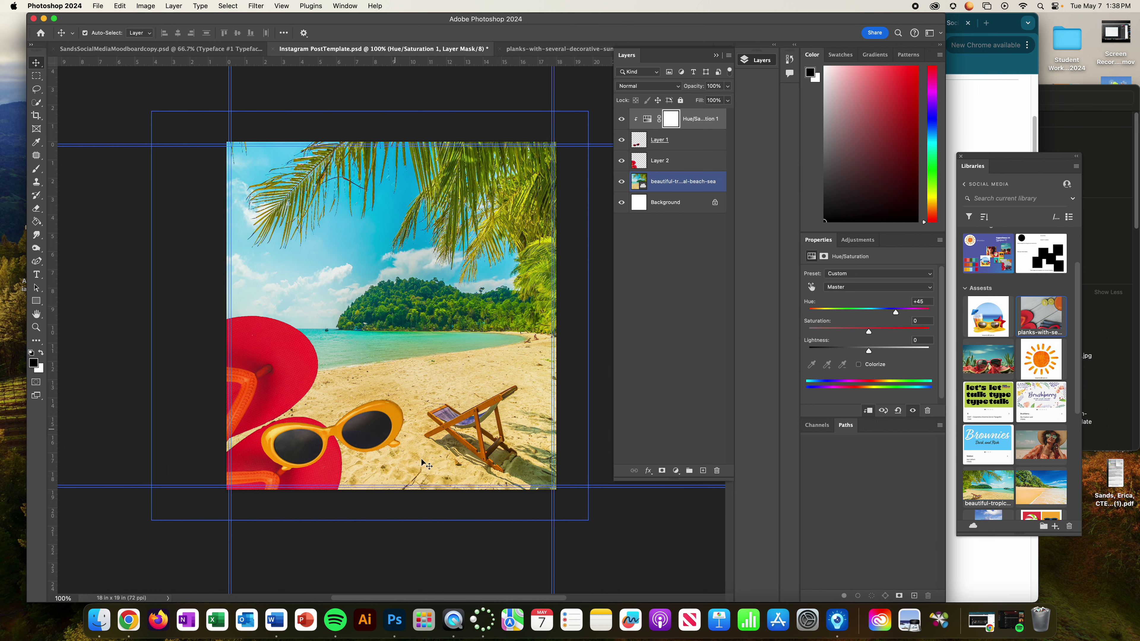
{"action": "left_click", "coordinate": [379, 422]}
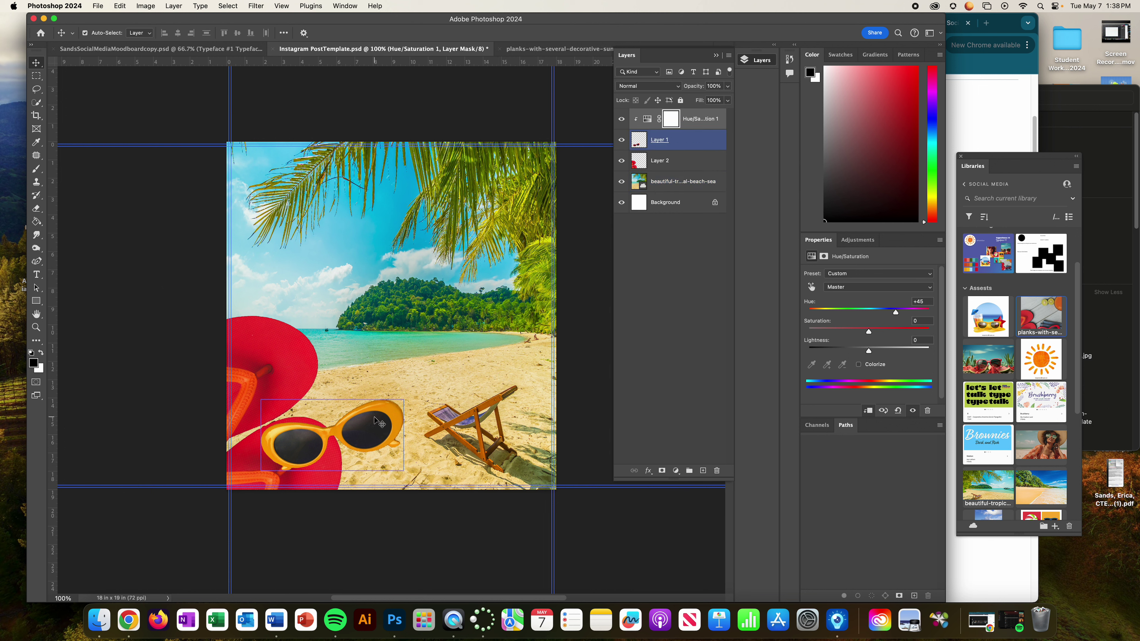
{"action": "left_click", "coordinate": [404, 395]}
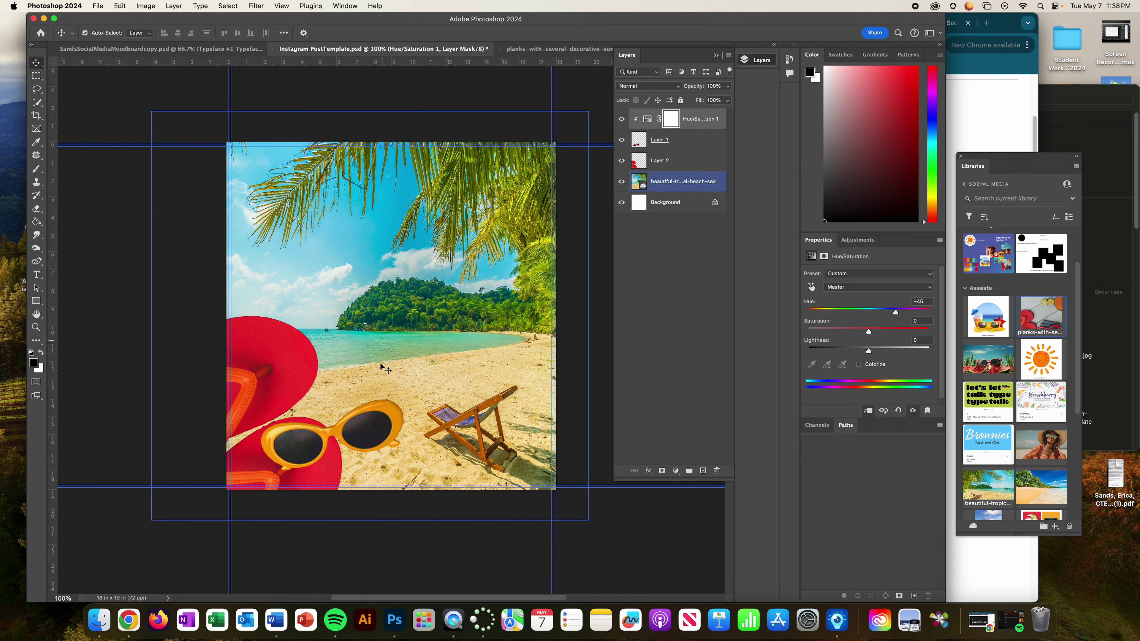
{"action": "left_click", "coordinate": [334, 454]}
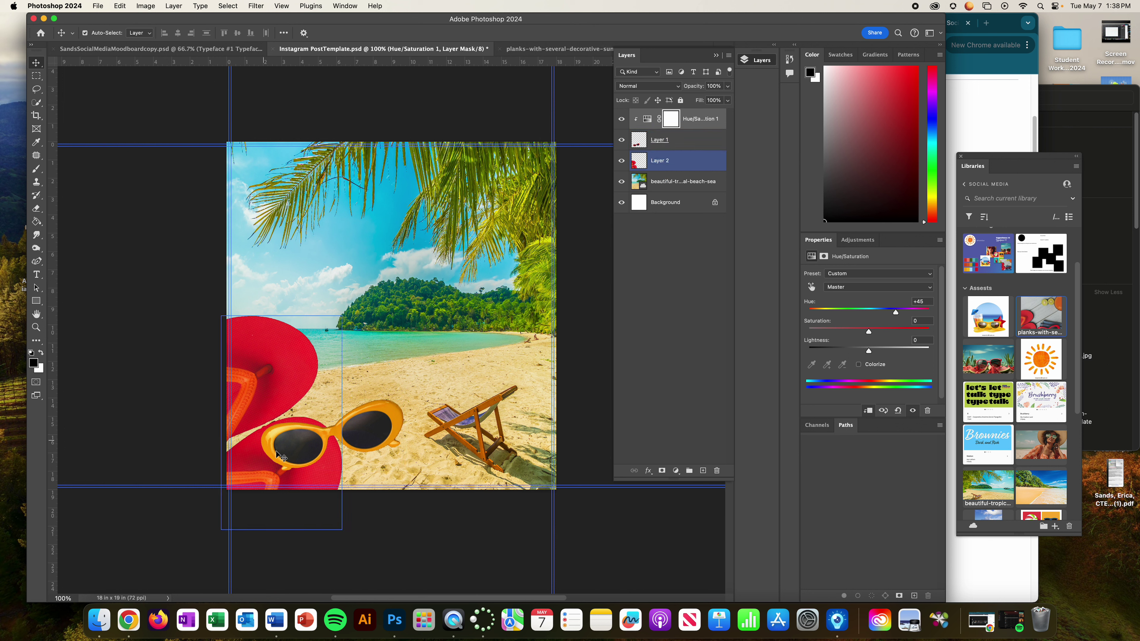
{"action": "left_click", "coordinate": [529, 326]}
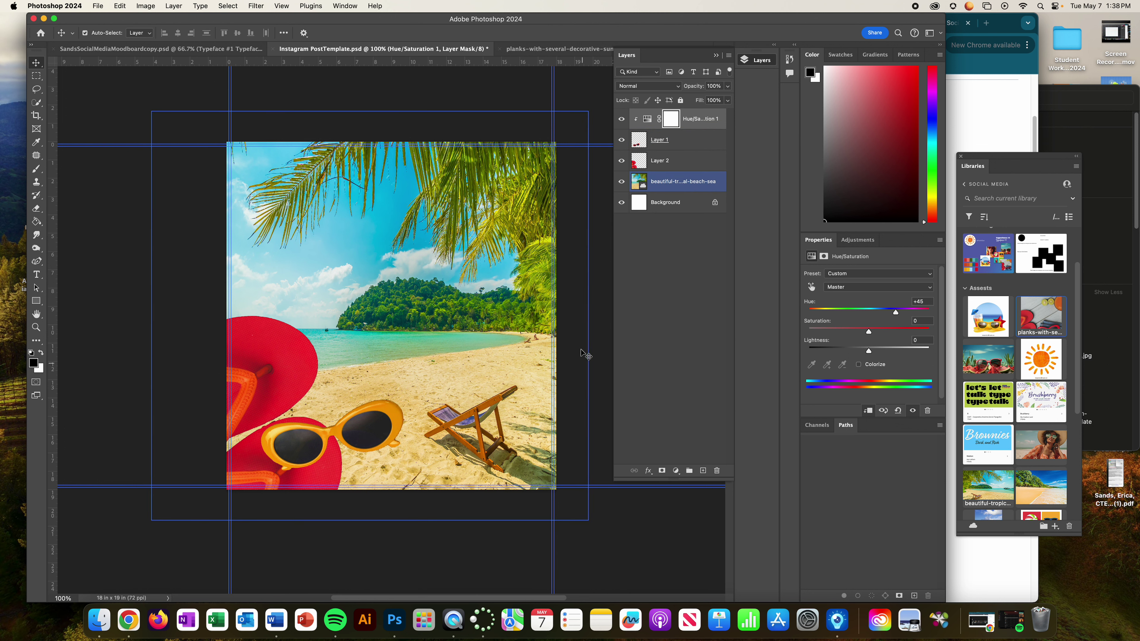
{"action": "left_click", "coordinate": [388, 413]}
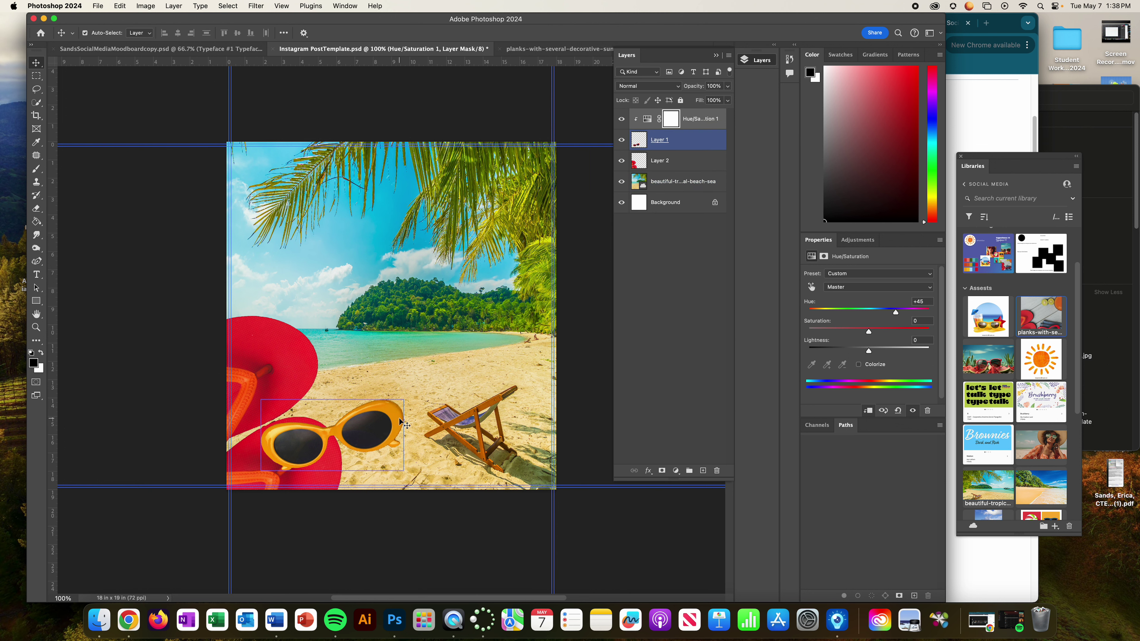
{"action": "left_click", "coordinate": [401, 377]}
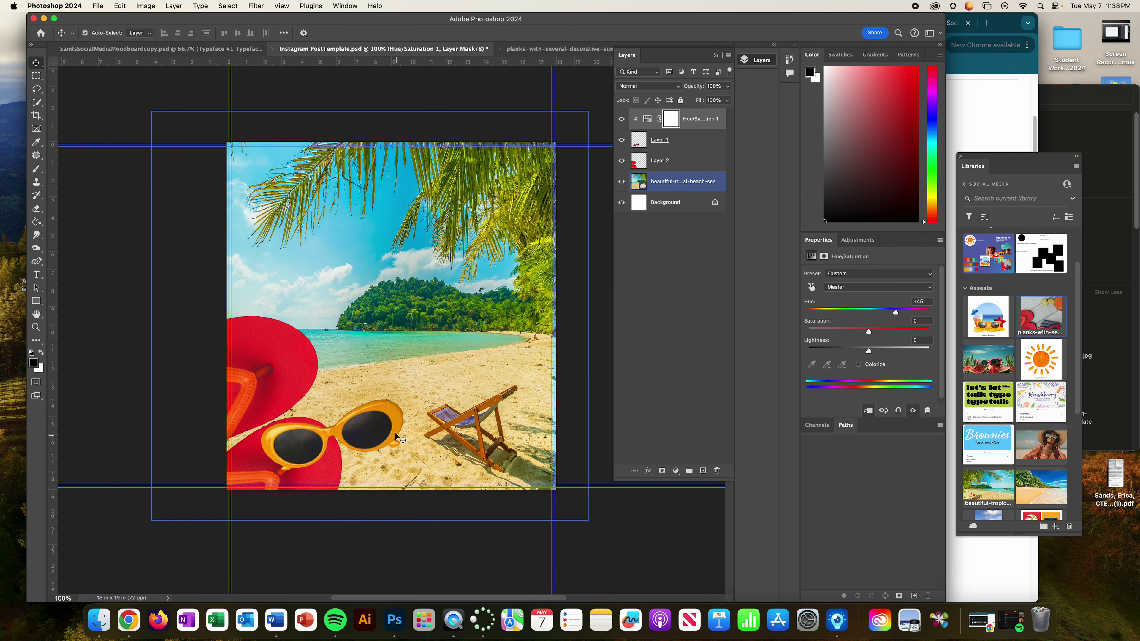
{"action": "left_click", "coordinate": [392, 419]}
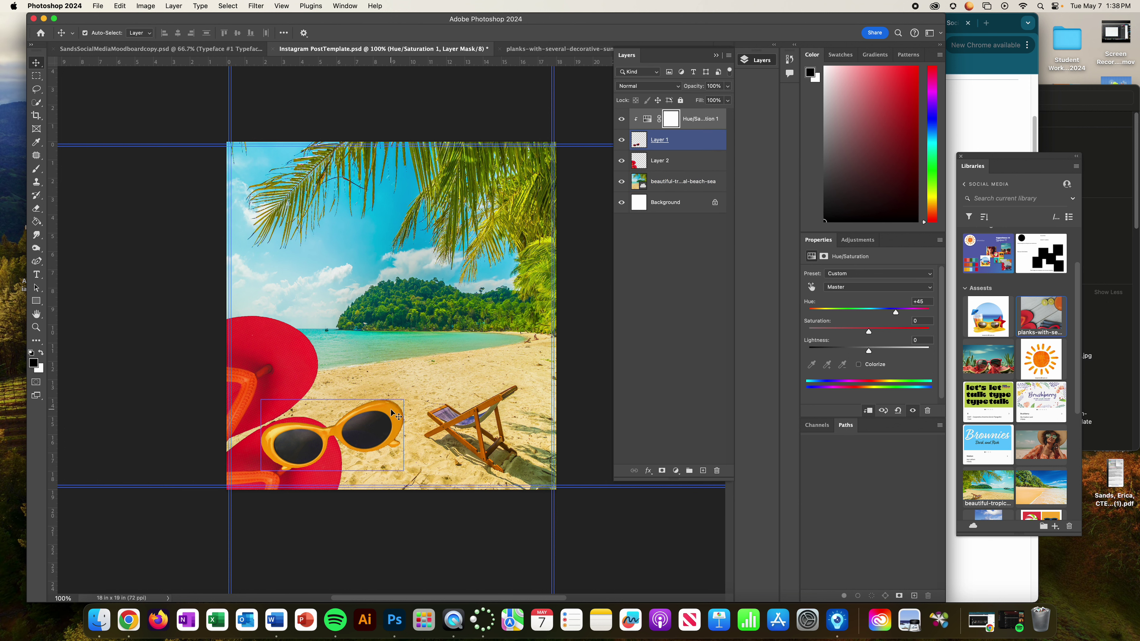
{"action": "left_click", "coordinate": [385, 299]}
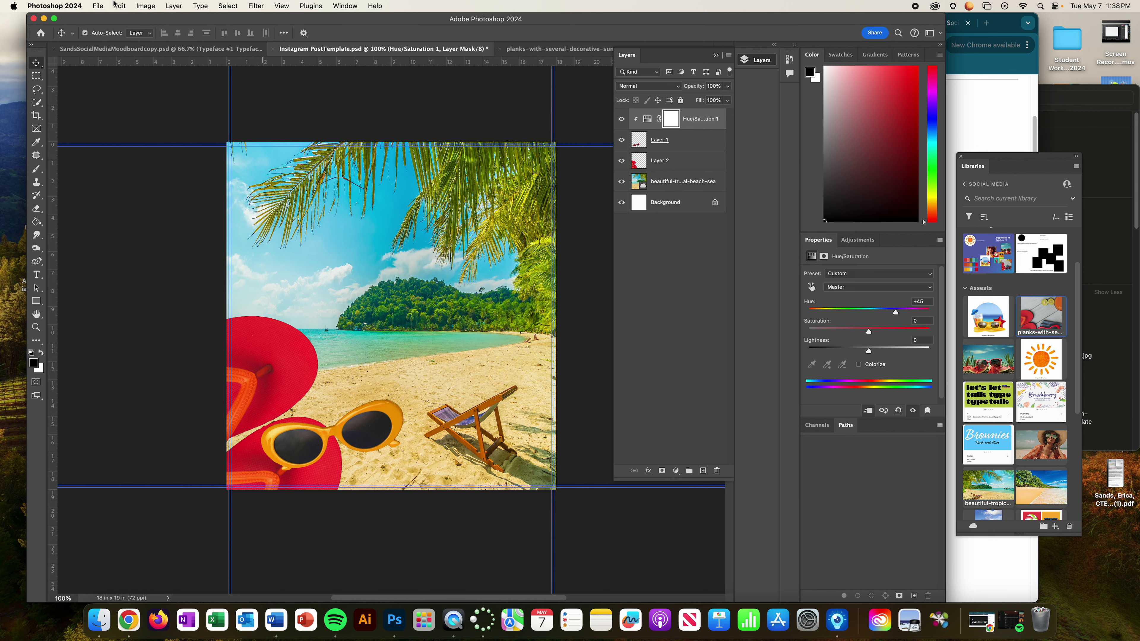
{"action": "left_click", "coordinate": [244, 126]}
Step: Save the post as a Photoshop file in the Desktop's Social Media folder, prefixing the file name with the creator's last name
{"action": "left_click", "coordinate": [98, 6]}
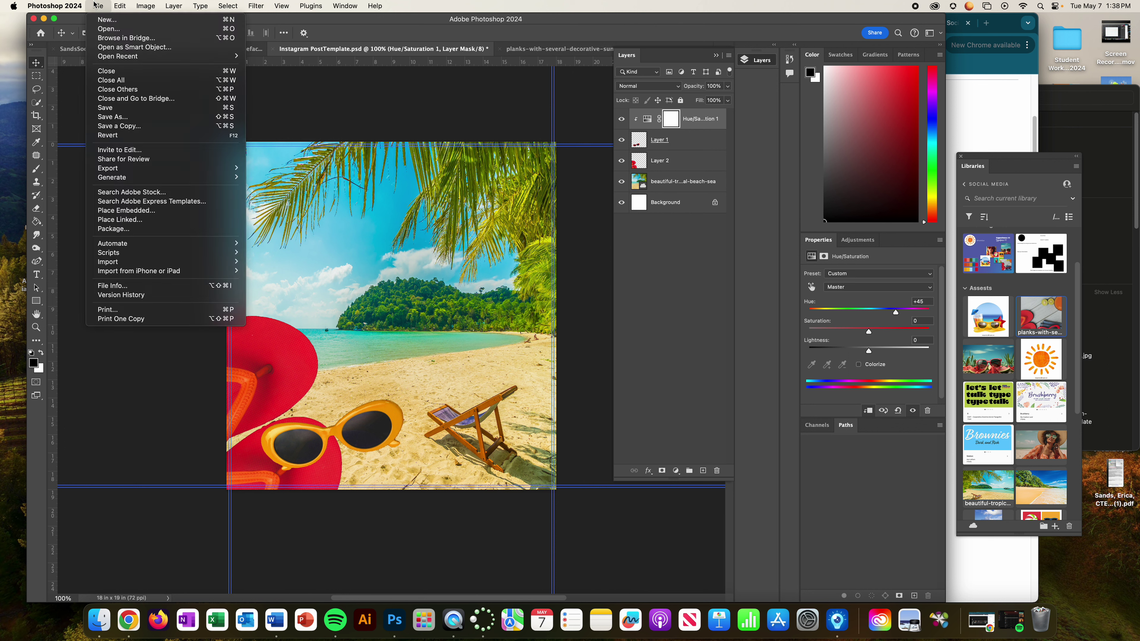
{"action": "left_click", "coordinate": [112, 108]}
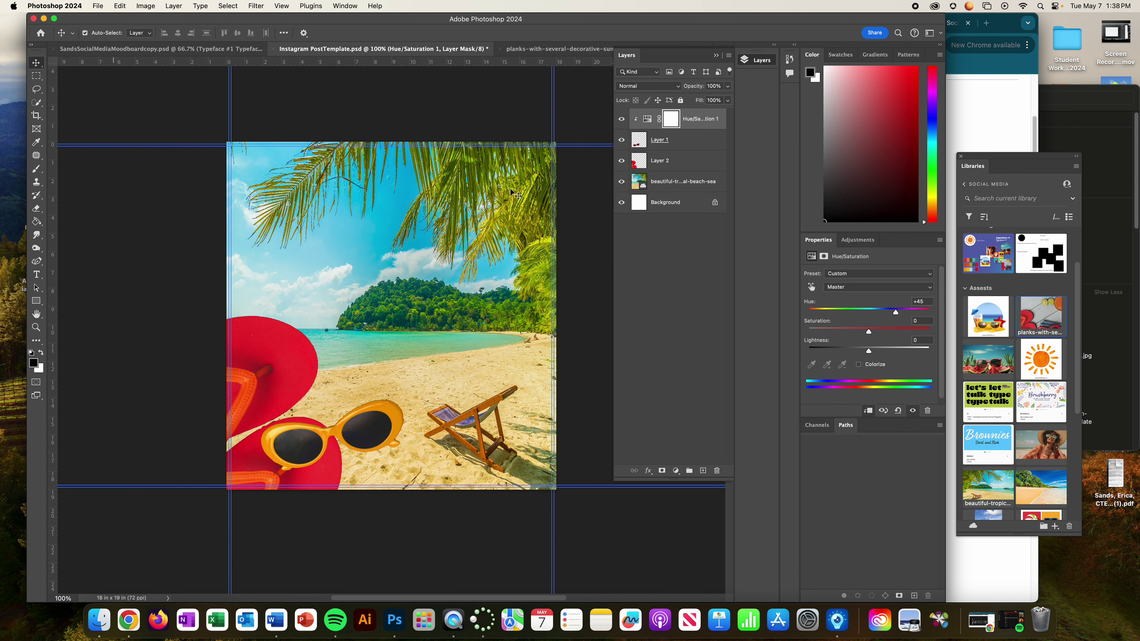
{"action": "left_click", "coordinate": [553, 110]}
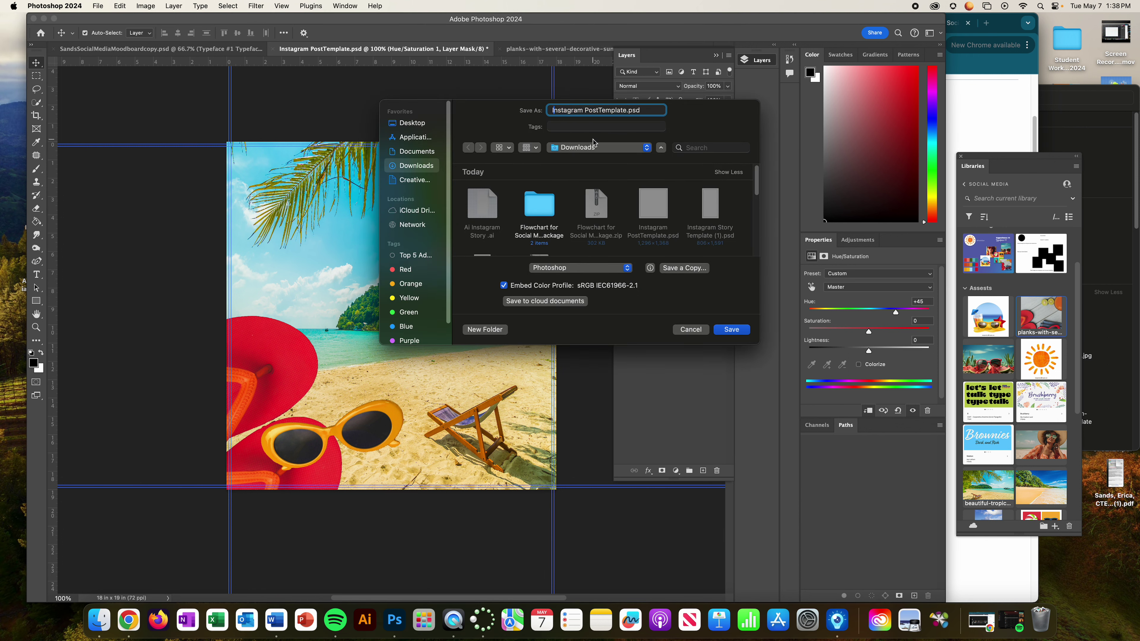
{"action": "type", "text": "Sands,"}
{"action": "left_click", "coordinate": [409, 125]}
{"action": "scroll", "coordinate": [668, 222], "scroll_direction": "down", "scroll_amount": 3}
{"action": "scroll", "coordinate": [630, 238], "scroll_direction": "down", "scroll_amount": 3}
{"action": "double_click", "coordinate": [652, 237]}
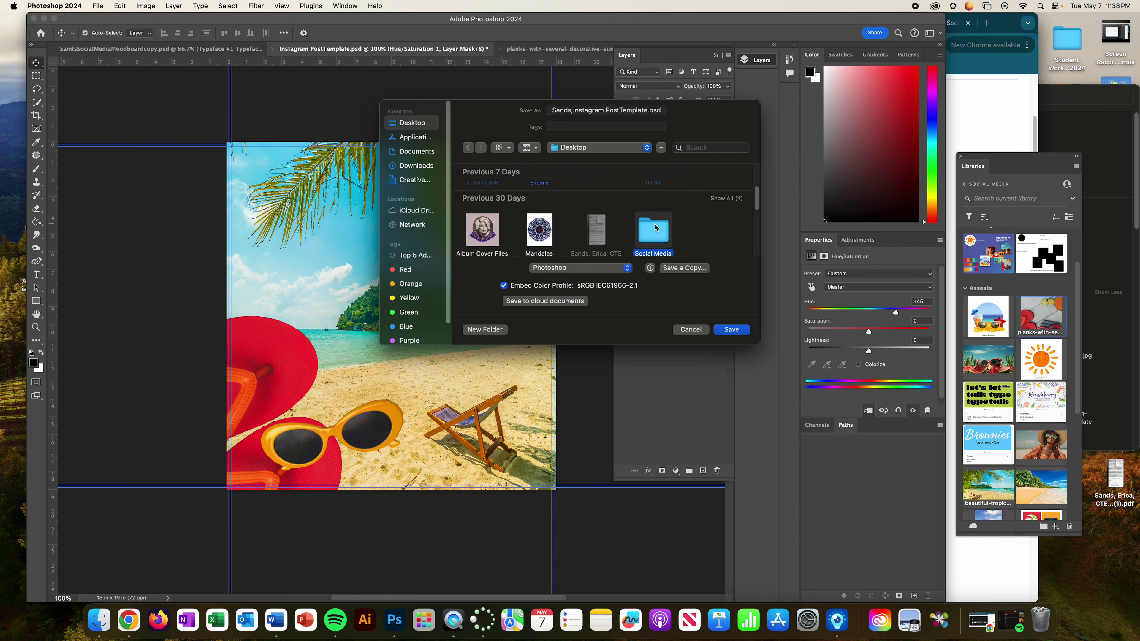
{"action": "left_click", "coordinate": [729, 331]}
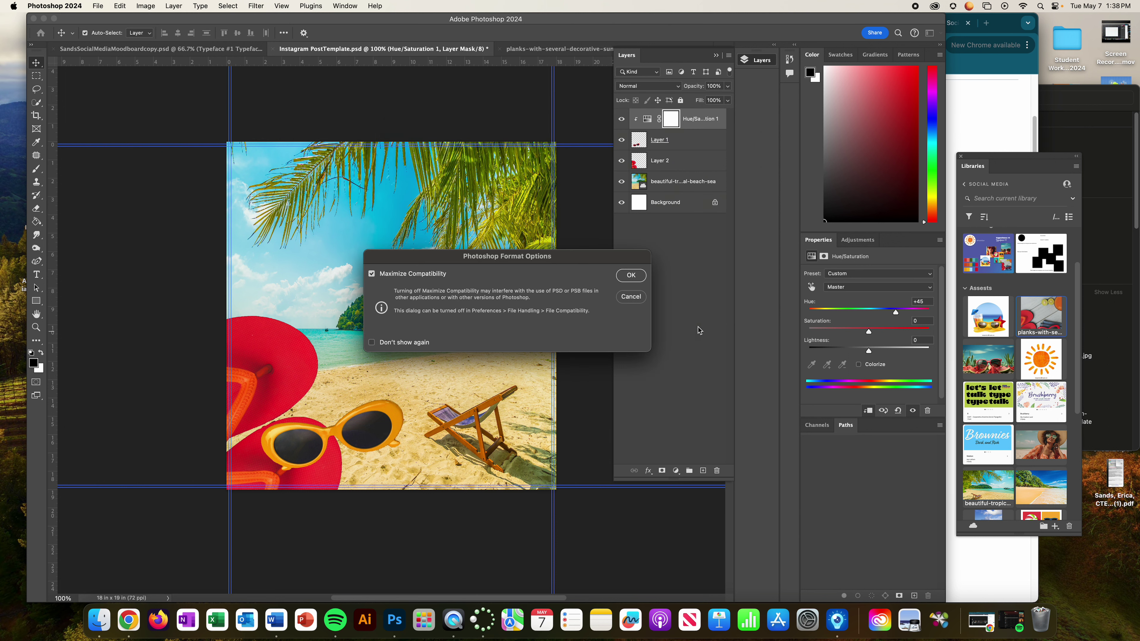
{"action": "left_click", "coordinate": [631, 276]}
Step: Export the post as a PNG at 1x scale into the Social Media folder
{"action": "left_click", "coordinate": [95, 5]}
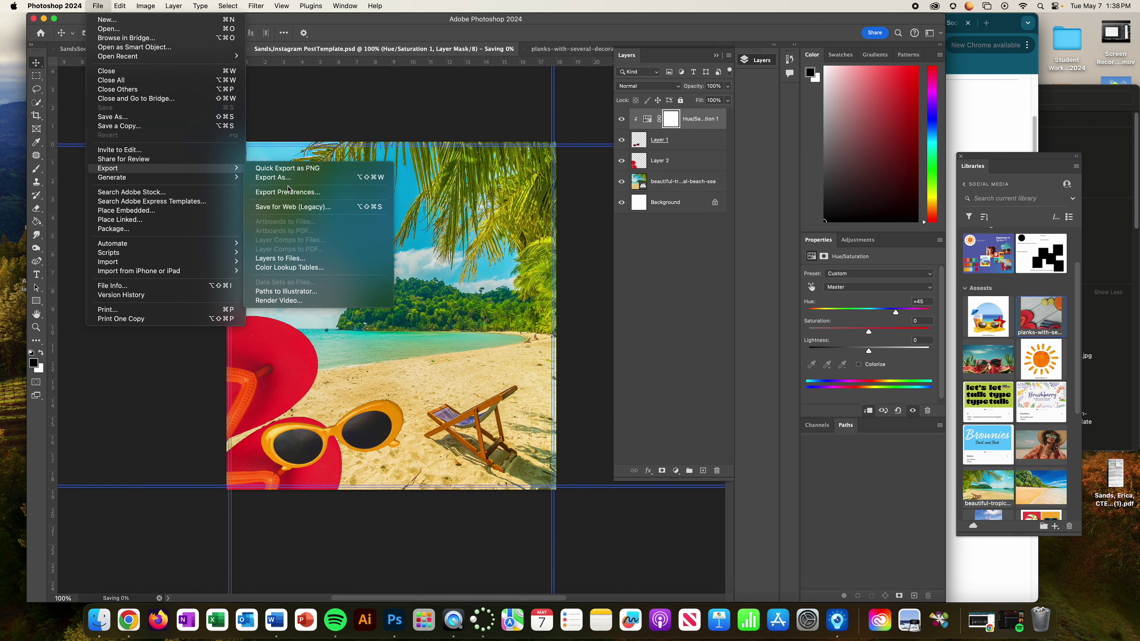
{"action": "left_click", "coordinate": [394, 233]}
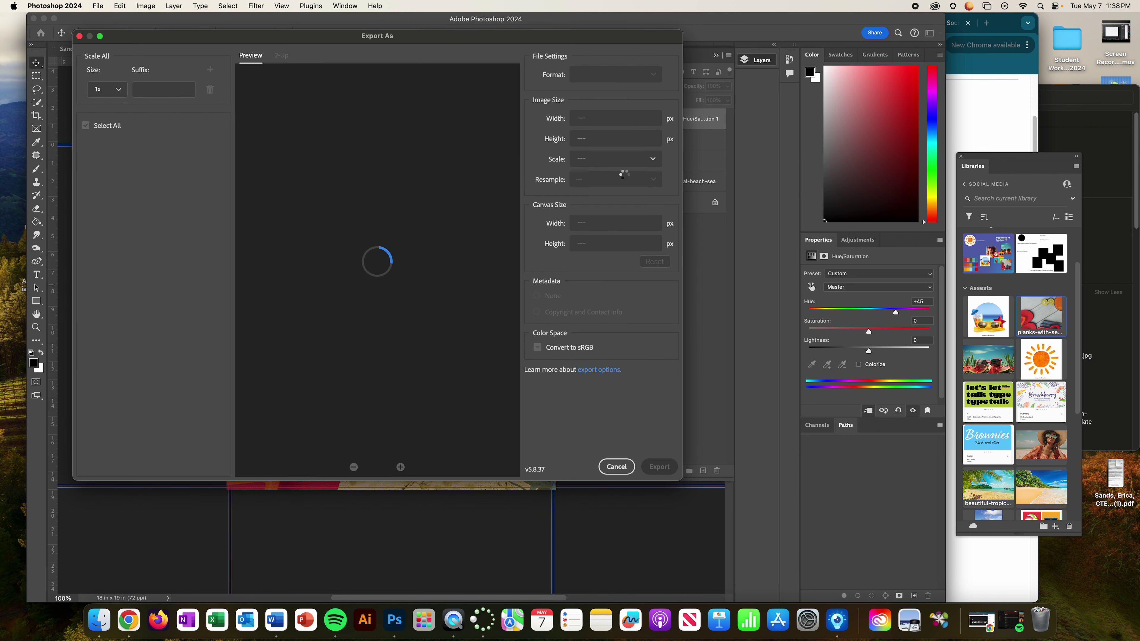
{"action": "left_click", "coordinate": [656, 472]}
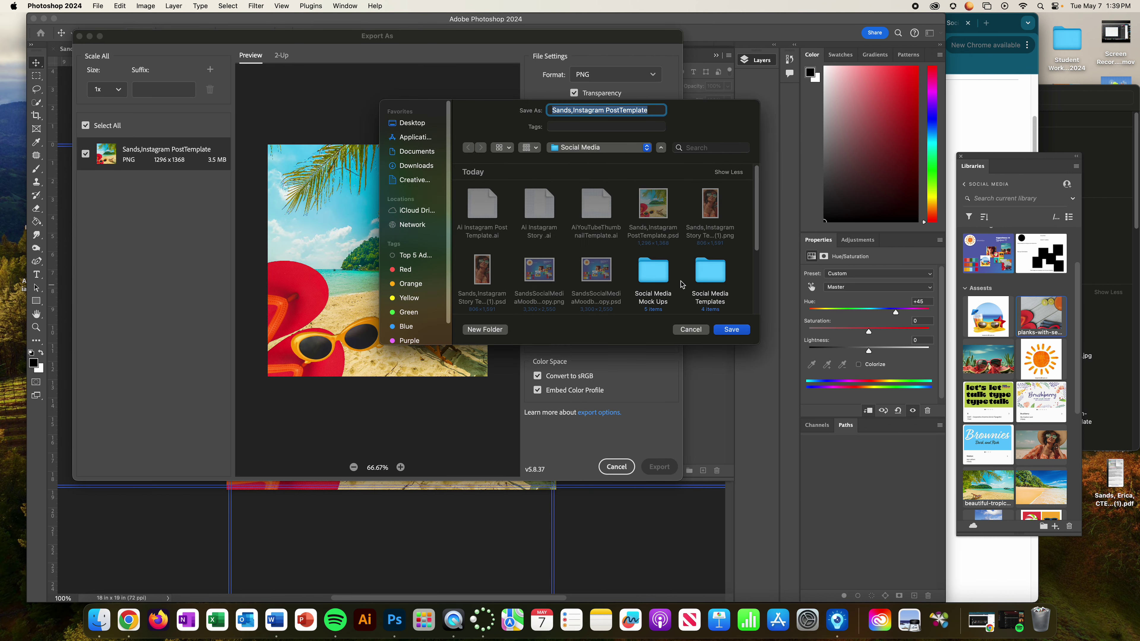
{"action": "left_click", "coordinate": [733, 331]}
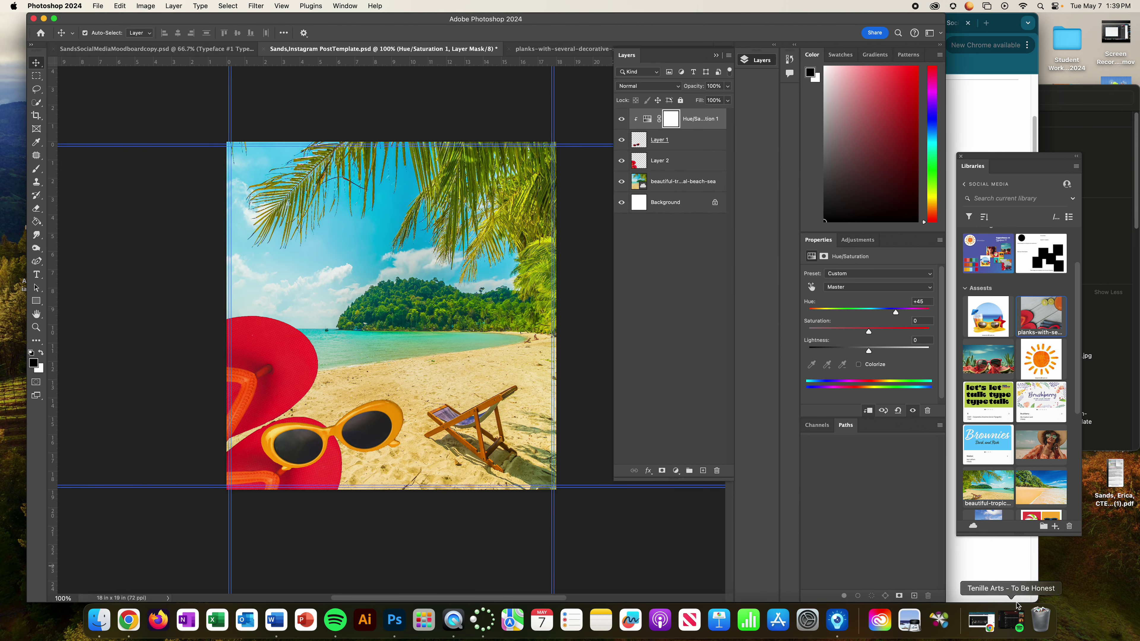
Step: Switch to the Canvas assignment in Chrome, download the Illustrator Instagram Post template and open it in Illustrator
{"action": "left_click", "coordinate": [958, 548]}
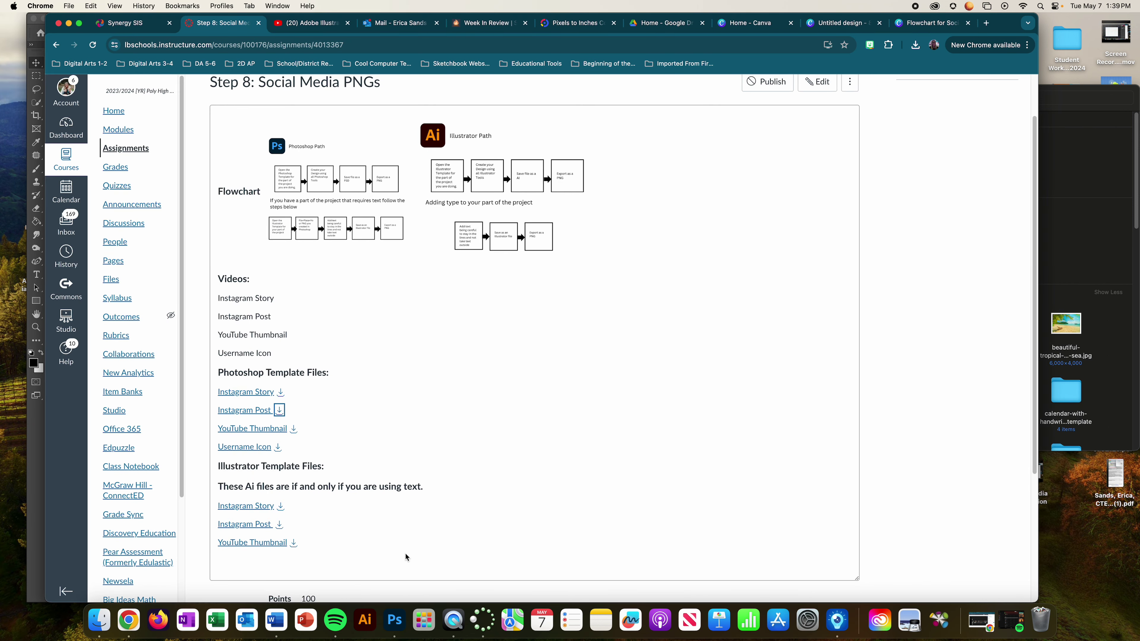
{"action": "left_click", "coordinate": [278, 525]}
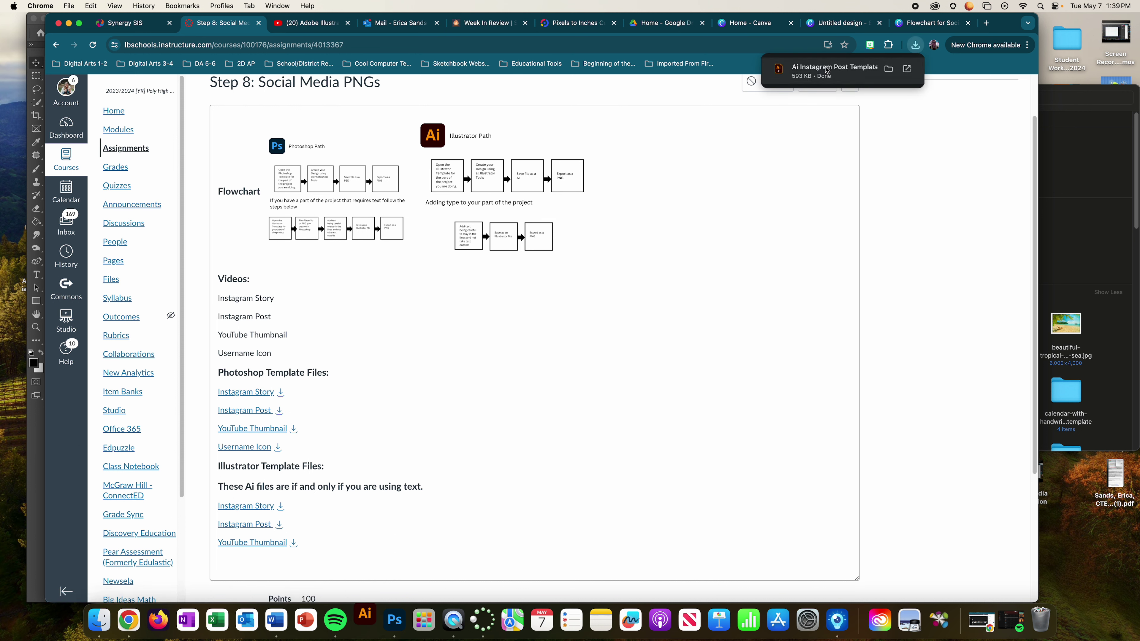
{"action": "left_click", "coordinate": [827, 70]}
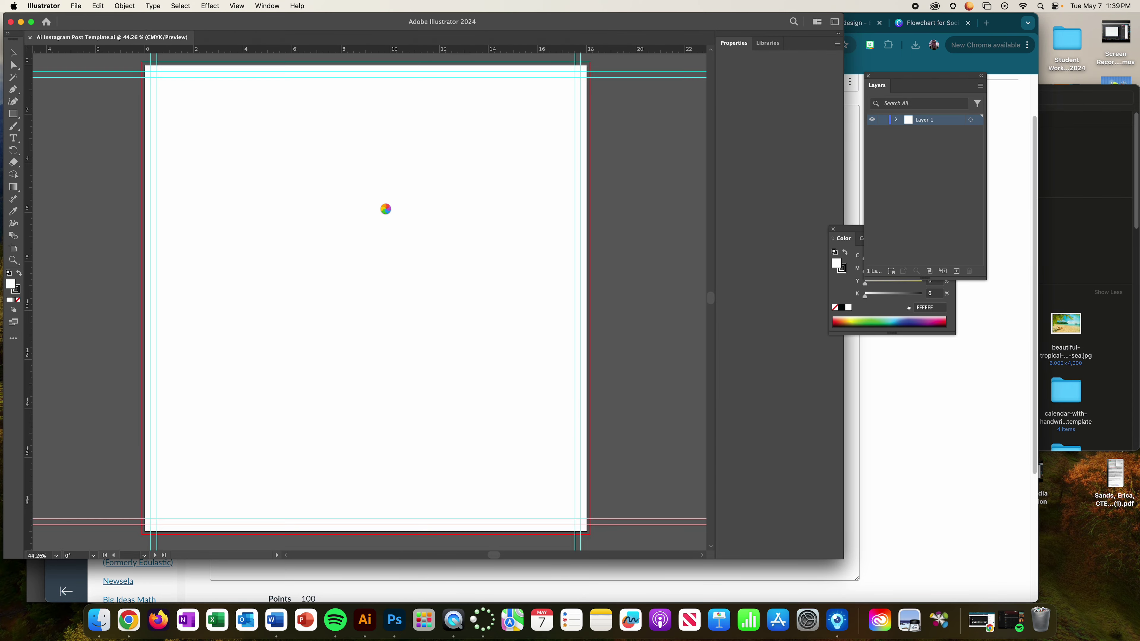
{"action": "left_click", "coordinate": [74, 6]}
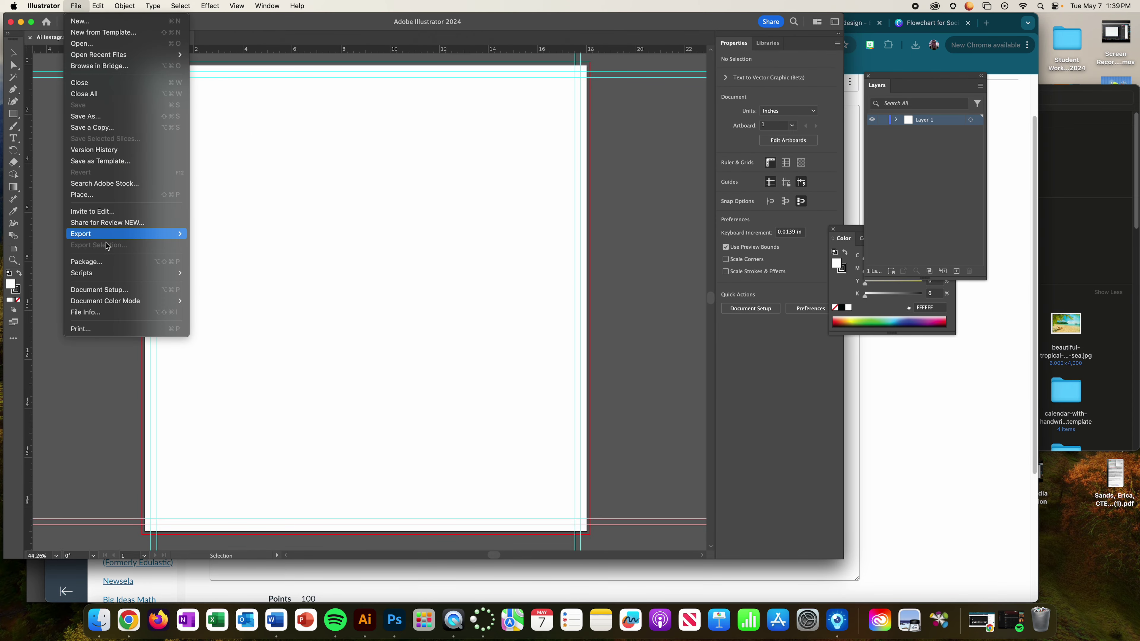
{"action": "left_click", "coordinate": [100, 183]}
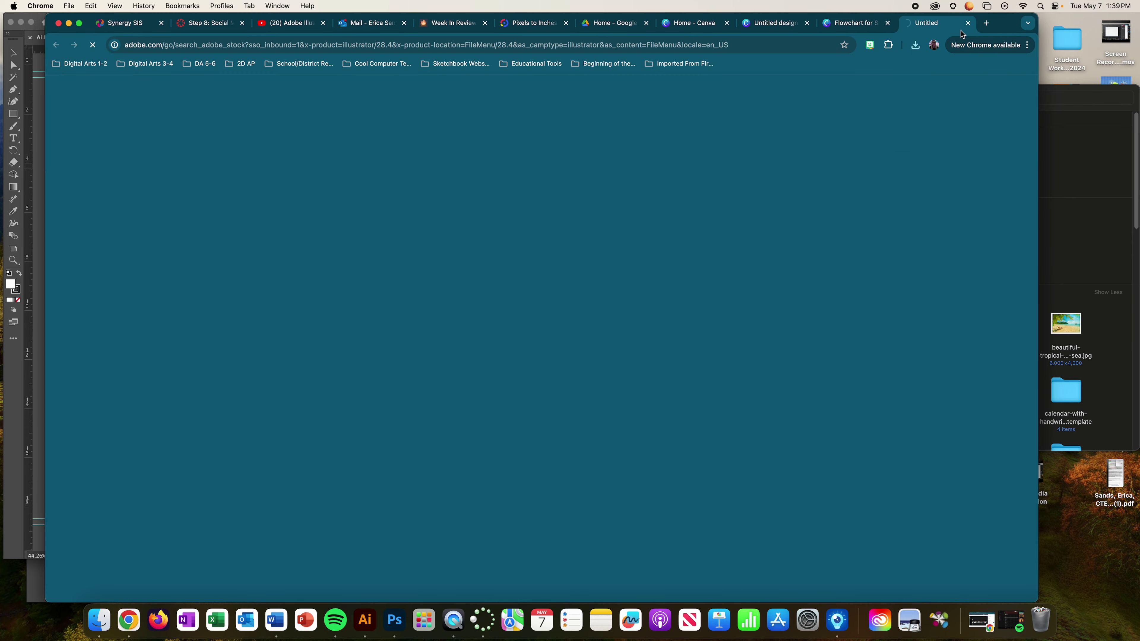
{"action": "left_click", "coordinate": [967, 23]}
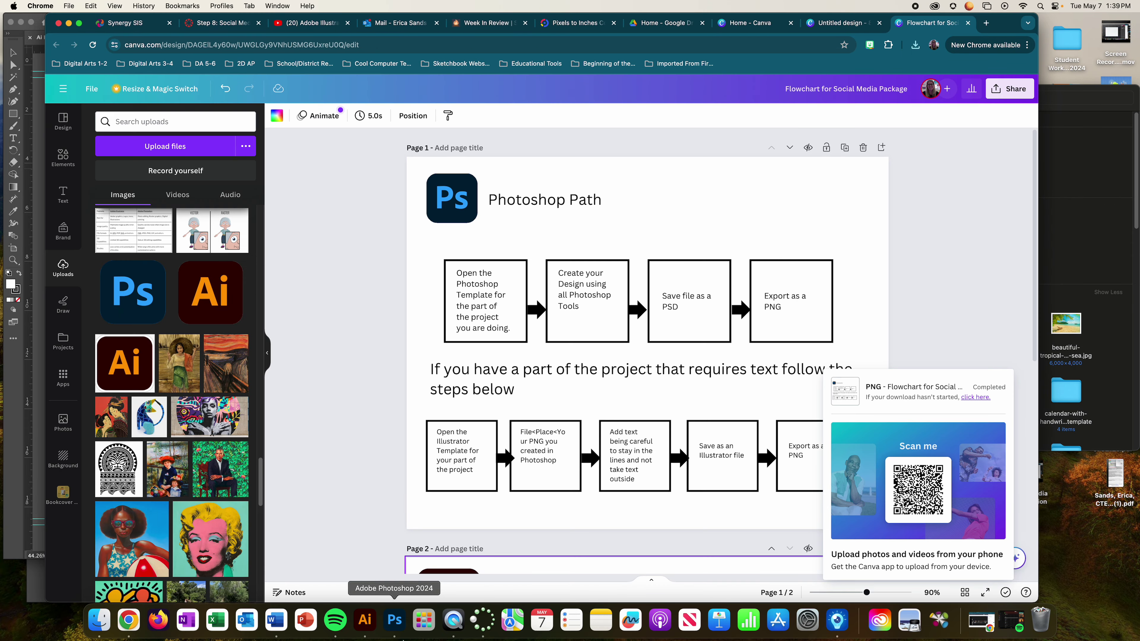
{"action": "left_click", "coordinate": [363, 621]}
Step: Place the exported Instagram post PNG from the Desktop's Social Media folder, sized about 18.25 by 19.25 in to fill the template's bleed area
{"action": "left_click", "coordinate": [75, 6]}
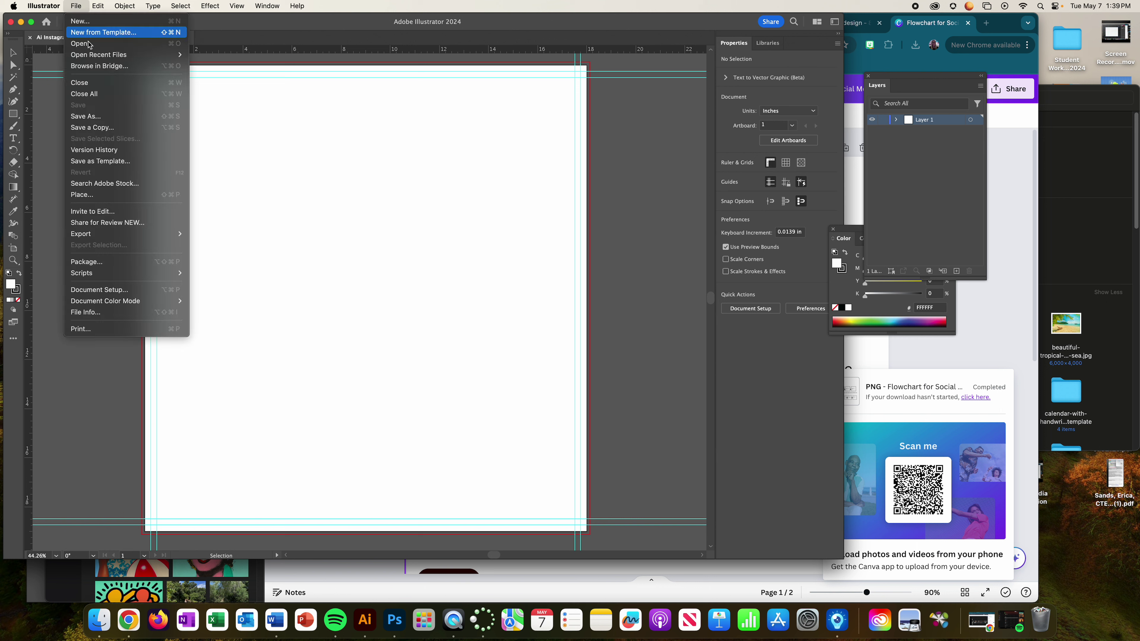
{"action": "left_click", "coordinate": [90, 193]}
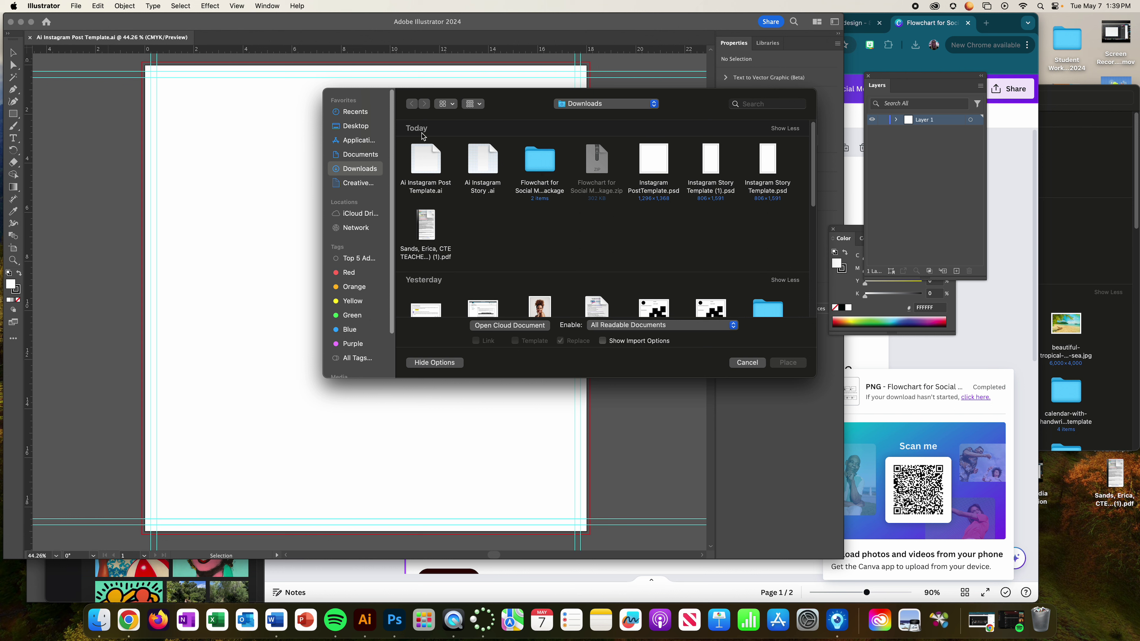
{"action": "left_click", "coordinate": [363, 124]}
{"action": "scroll", "coordinate": [601, 224], "scroll_direction": "down", "scroll_amount": 3}
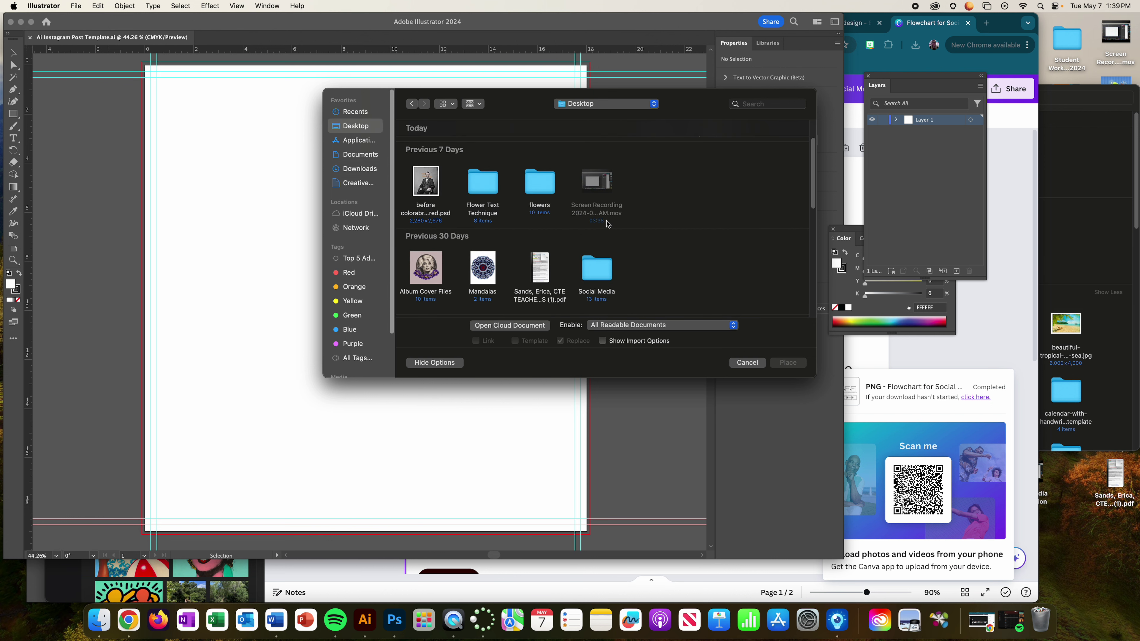
{"action": "double_click", "coordinate": [600, 254]}
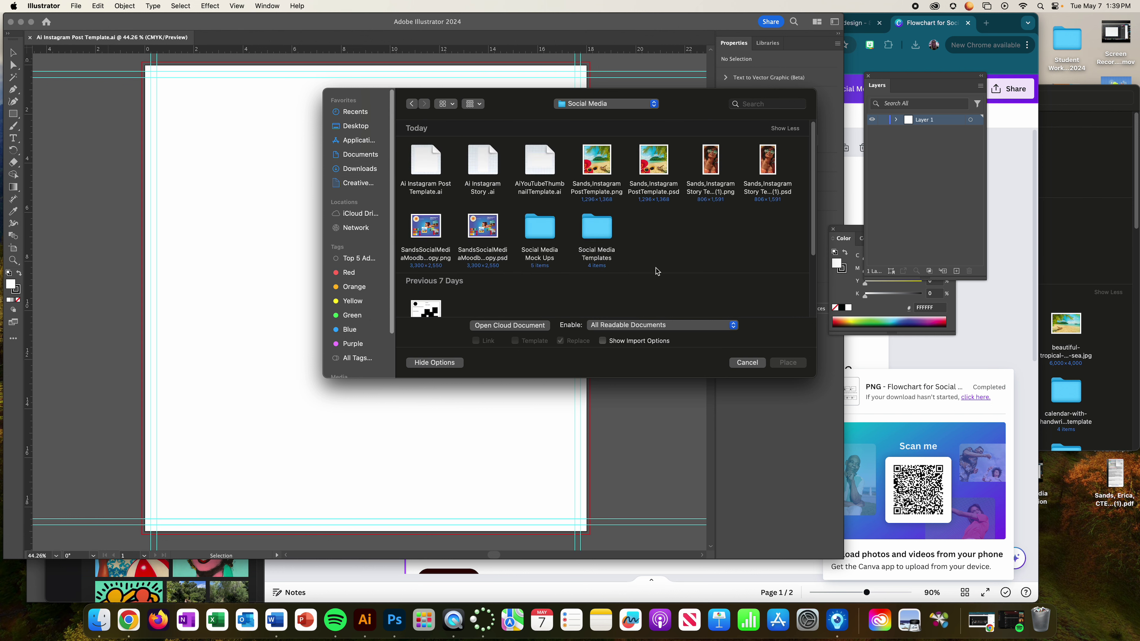
{"action": "double_click", "coordinate": [596, 157]}
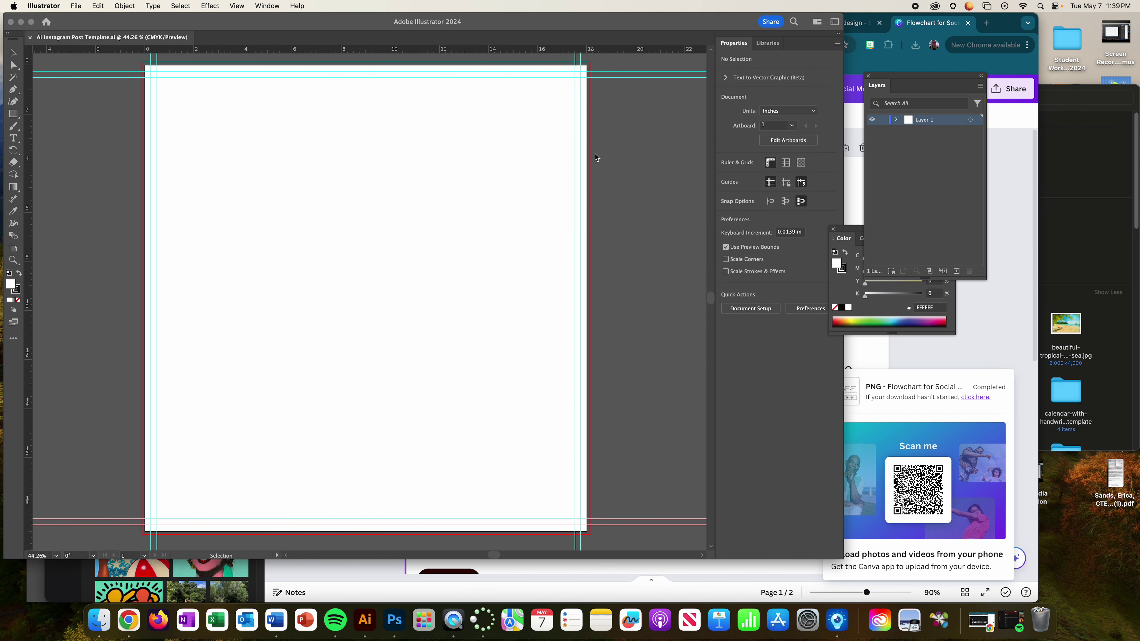
{"action": "left_click", "coordinate": [143, 66]}
{"action": "left_click_drag", "start_coordinate": [584, 528], "coordinate": [589, 534]}
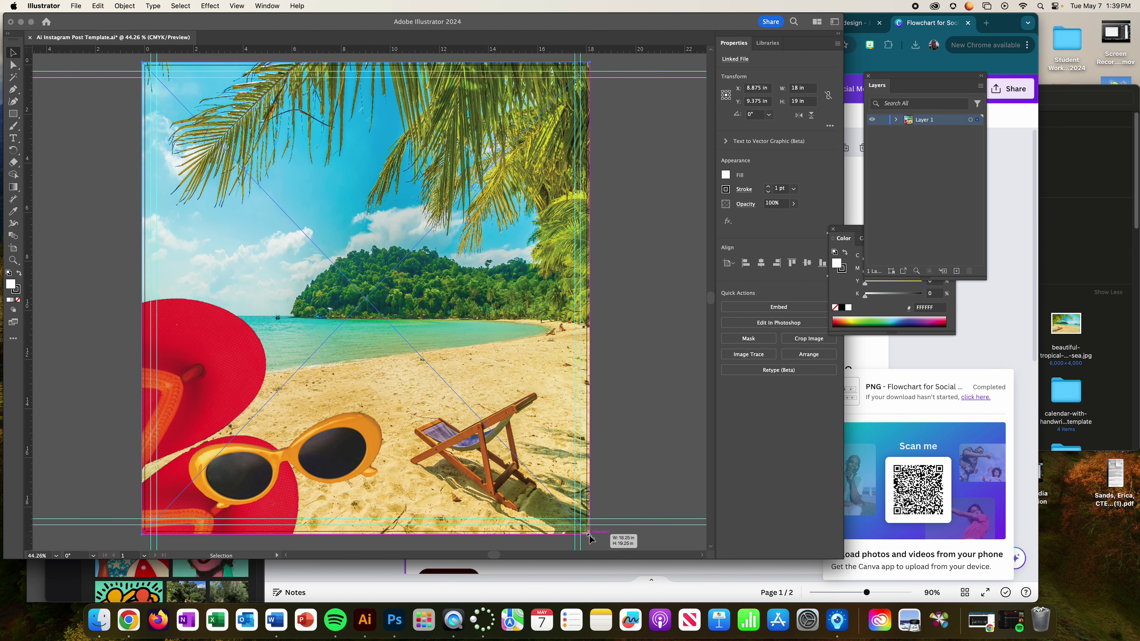
{"action": "left_click", "coordinate": [645, 226]}
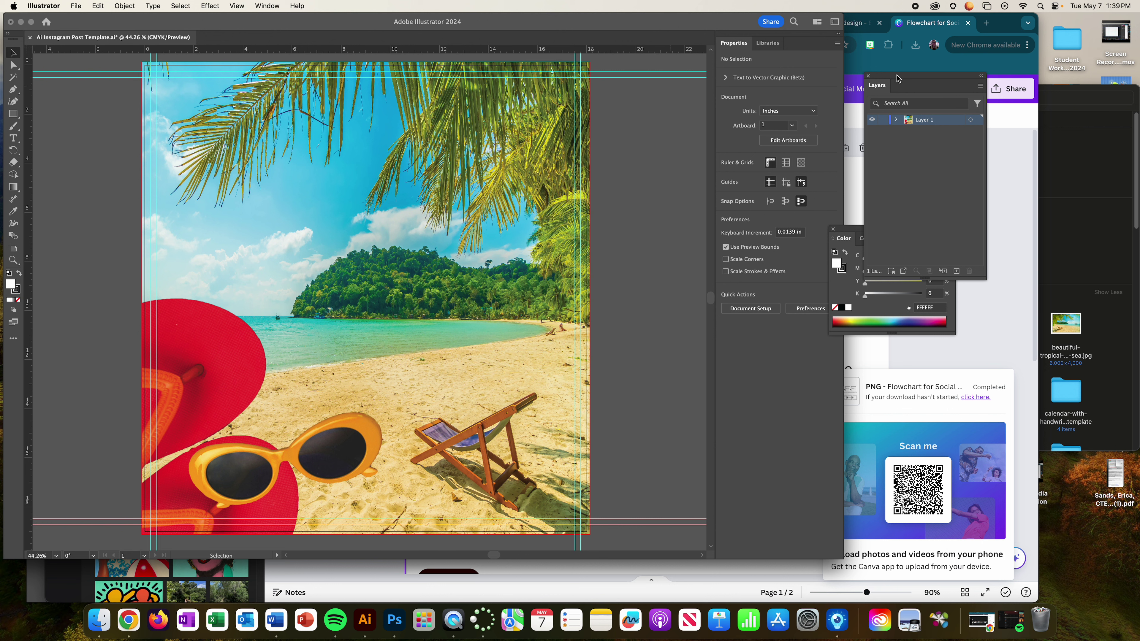
Step: Lock the image layer and draw a text area about 11.4 by 2 in near the artboard's upper edge on a new layer
{"action": "left_click_drag", "start_coordinate": [896, 79], "coordinate": [620, 106]}
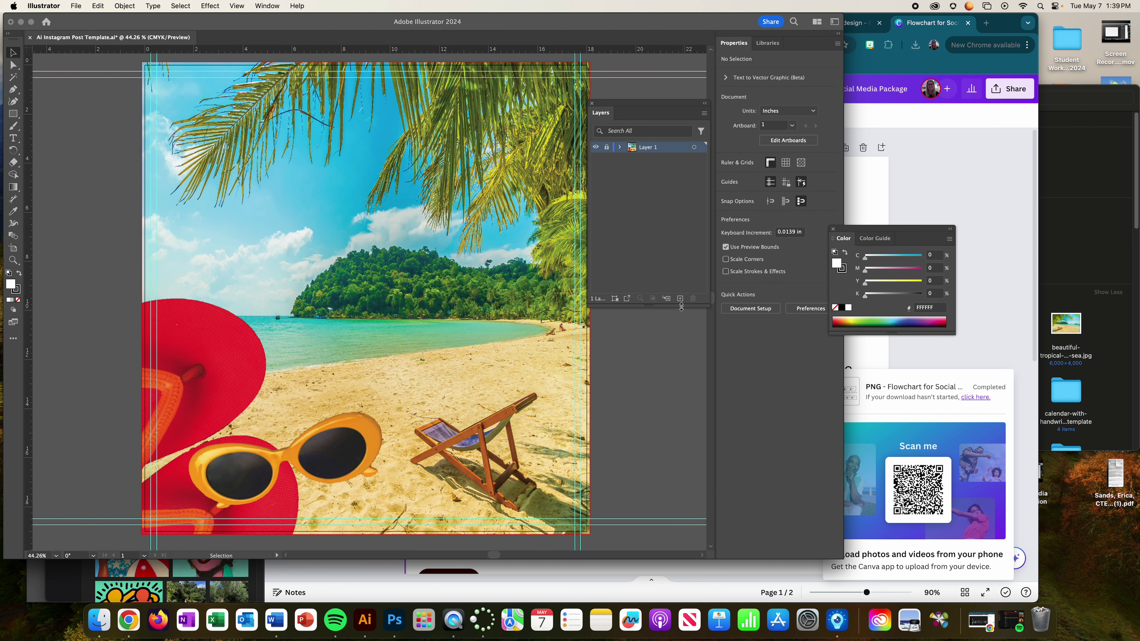
{"action": "left_click", "coordinate": [679, 298]}
{"action": "left_click", "coordinate": [13, 138]}
{"action": "left_click_drag", "start_coordinate": [167, 86], "coordinate": [455, 141]}
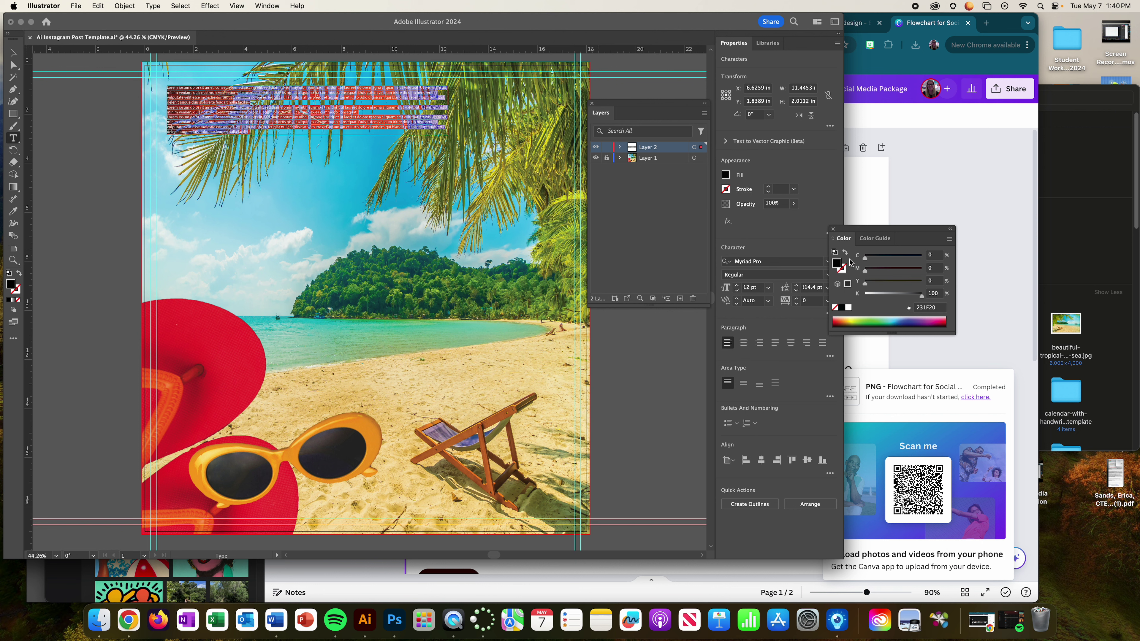
Step: Filter the font list to active Adobe Fonts and browse it for the placeholder text's typeface
{"action": "left_click_drag", "start_coordinate": [849, 229], "coordinate": [878, 155]}
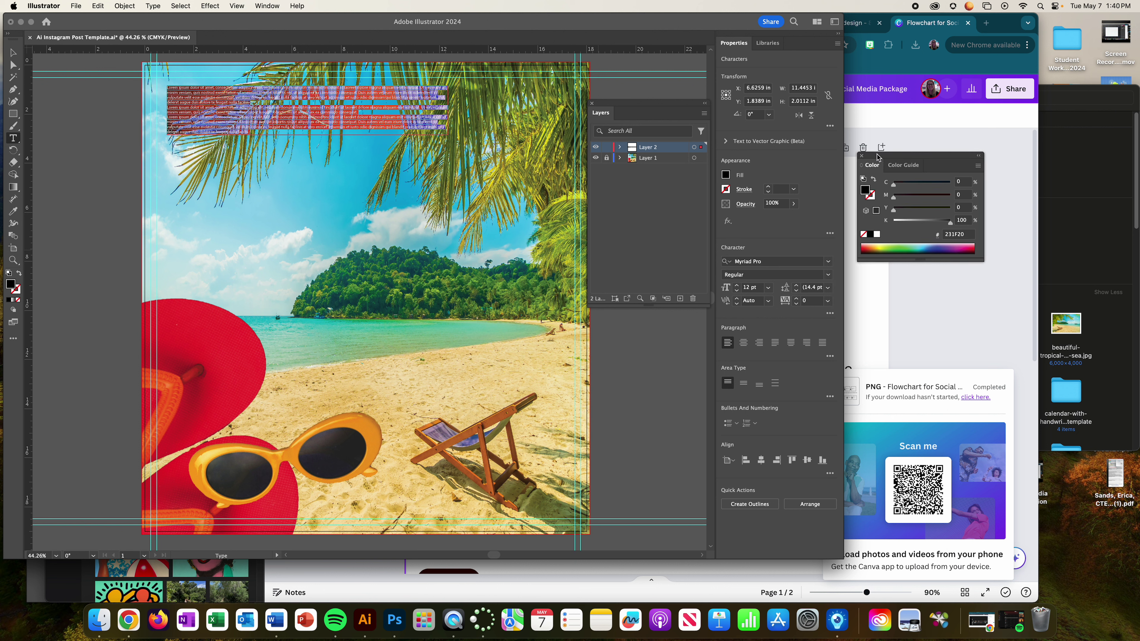
{"action": "left_click", "coordinate": [827, 262]}
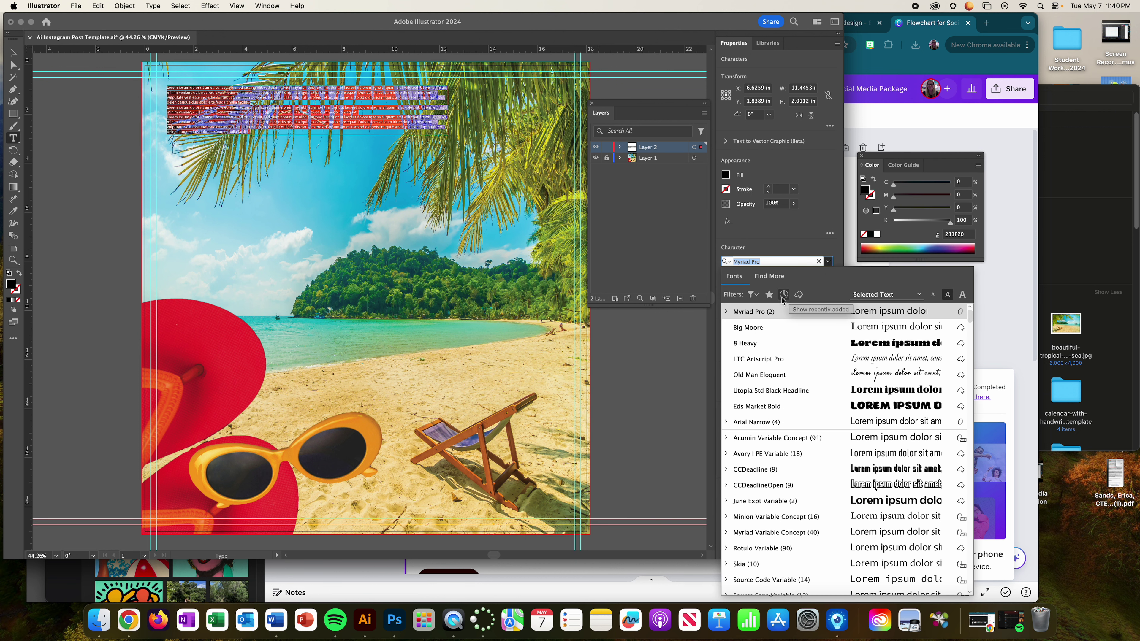
{"action": "left_click", "coordinate": [798, 294]}
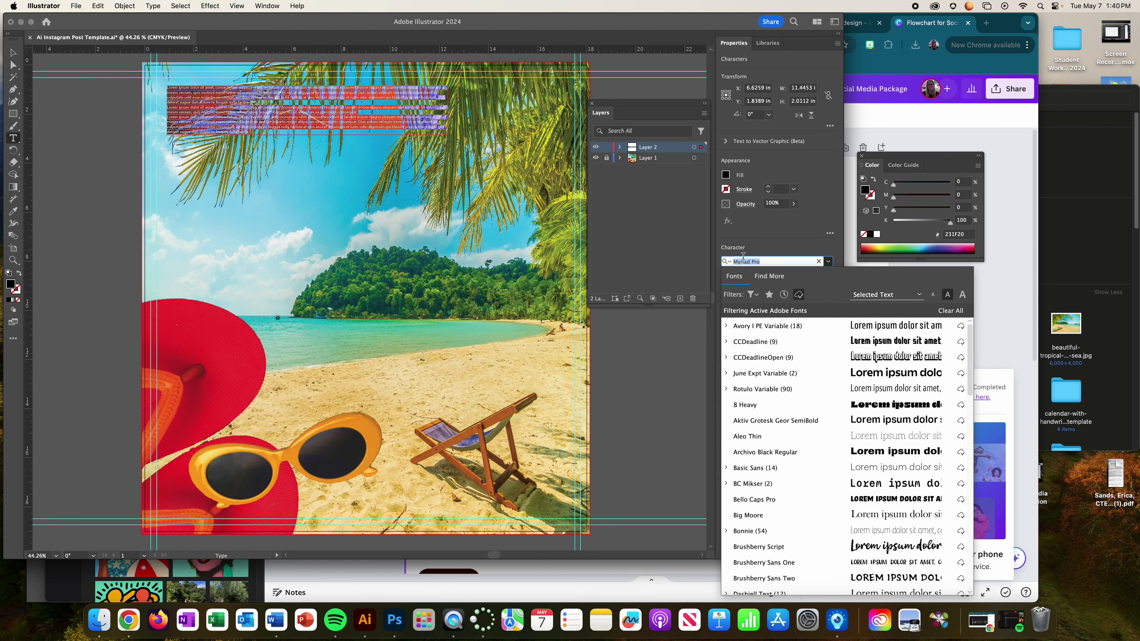
{"action": "key", "text": "Down"}
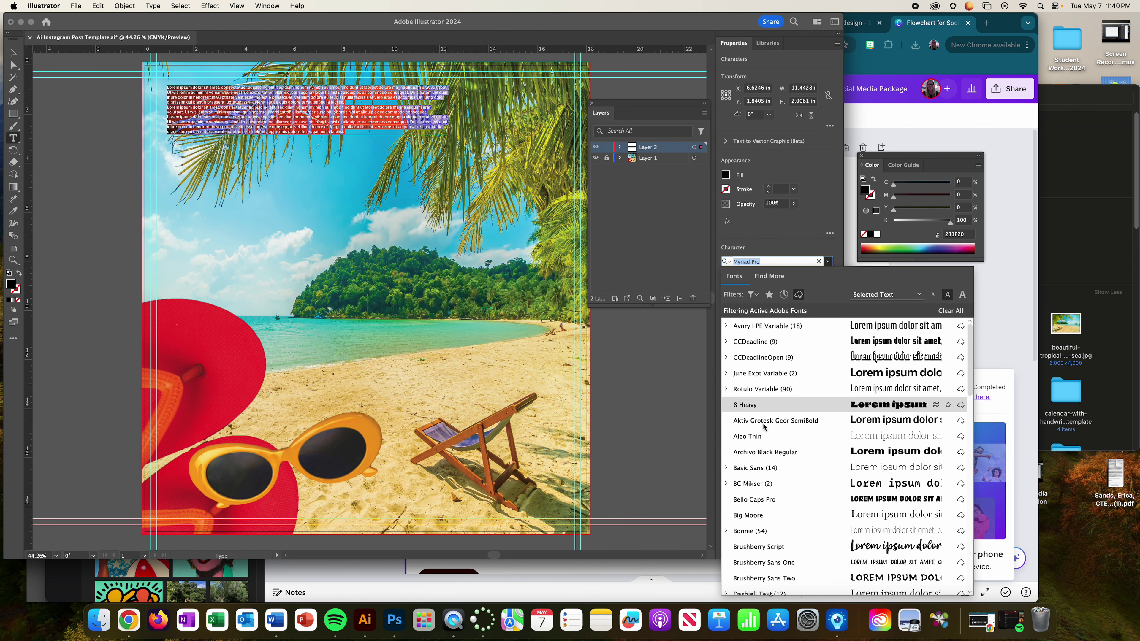
{"action": "scroll", "coordinate": [763, 460], "scroll_direction": "down", "scroll_amount": 5}
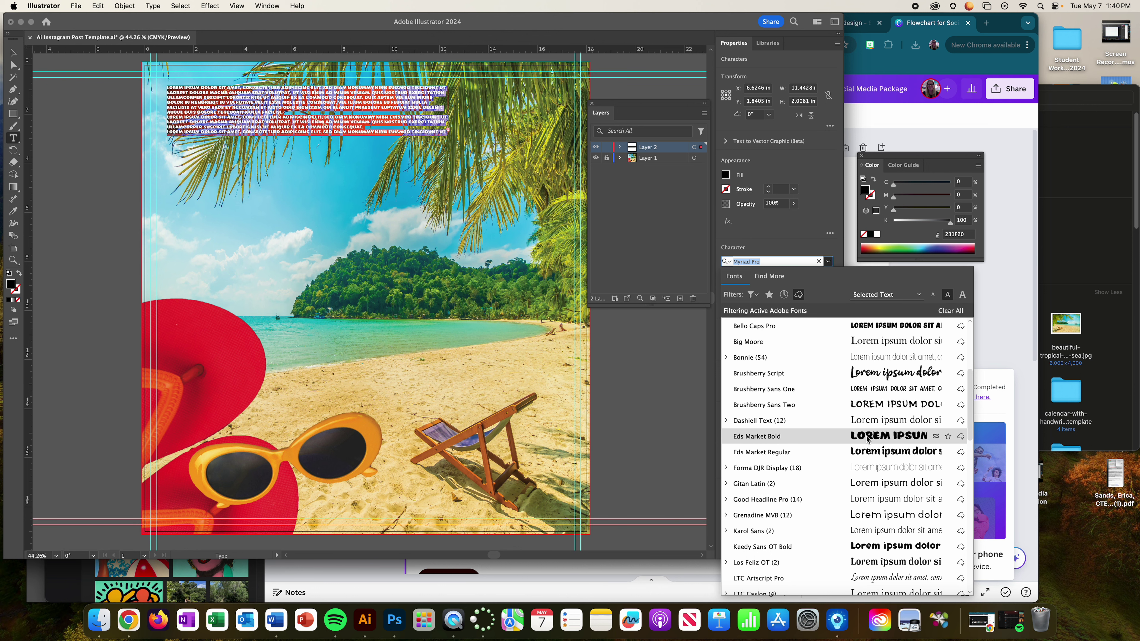
{"action": "scroll", "coordinate": [867, 439], "scroll_direction": "up", "scroll_amount": 5}
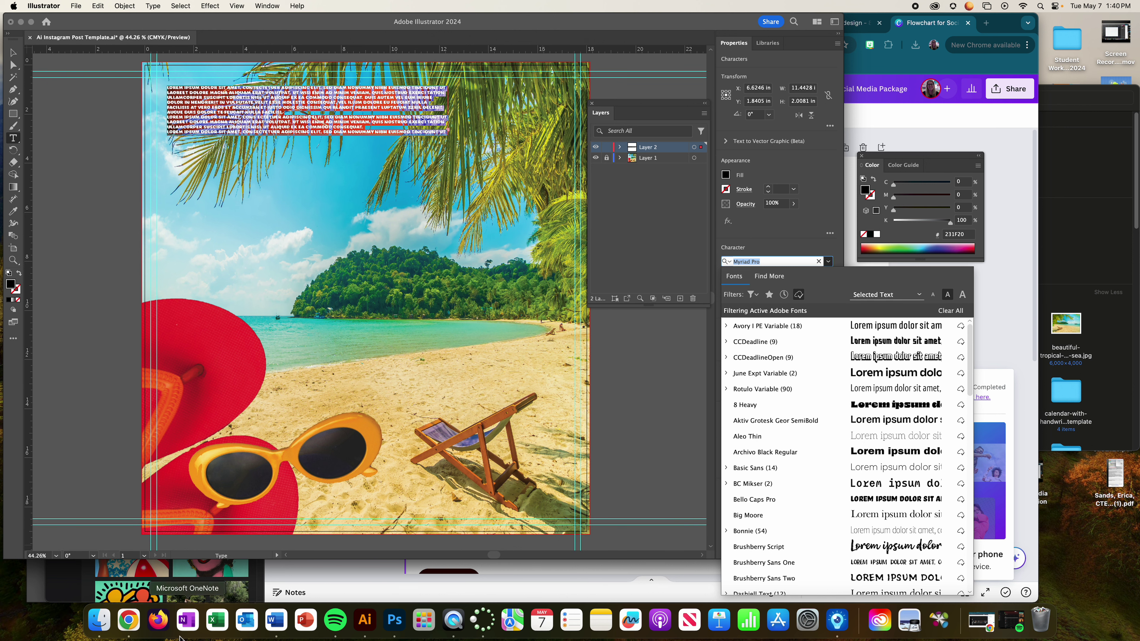
Step: Switch to the mood board in Photoshop and check which font its "Typeface #1" text uses
{"action": "left_click", "coordinate": [395, 622]}
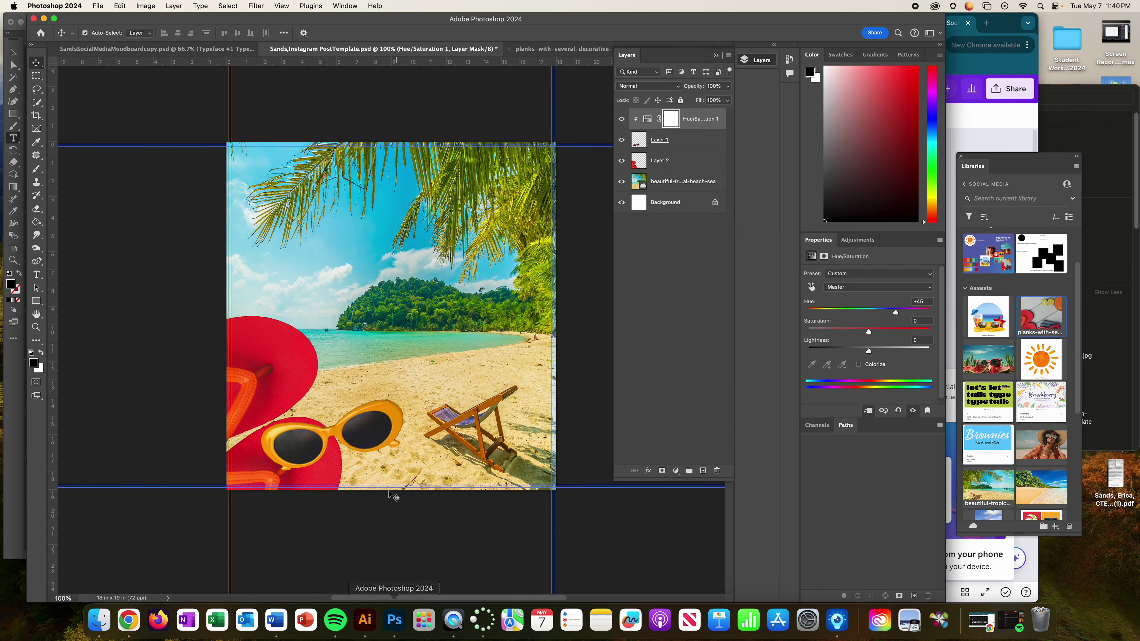
{"action": "left_click", "coordinate": [103, 49]}
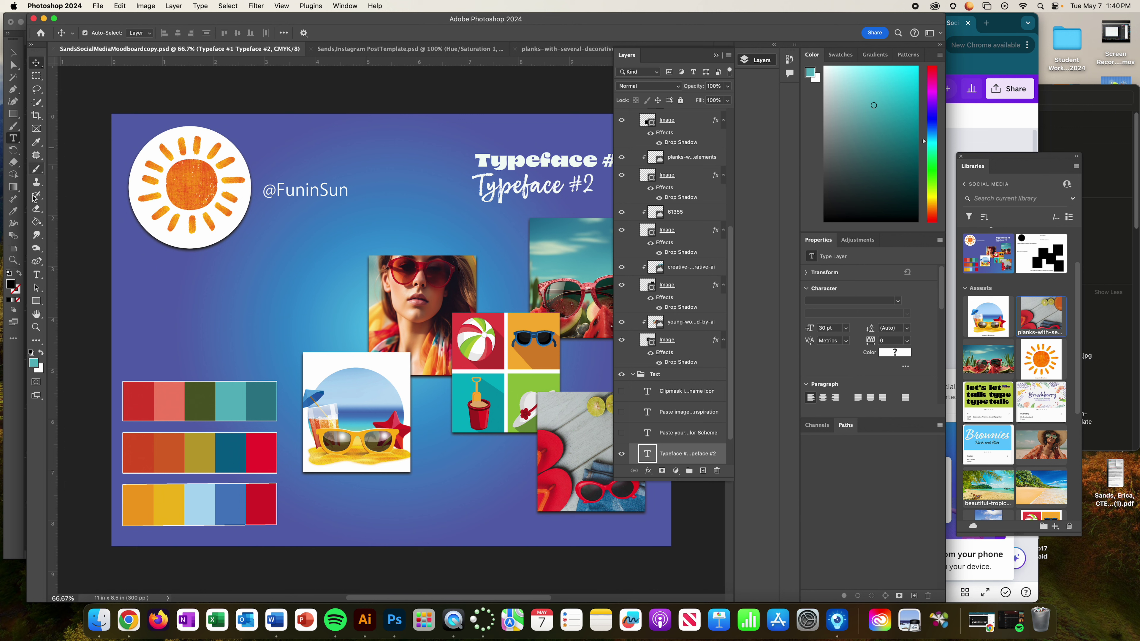
{"action": "left_click", "coordinate": [37, 275]}
{"action": "left_click", "coordinate": [502, 164]}
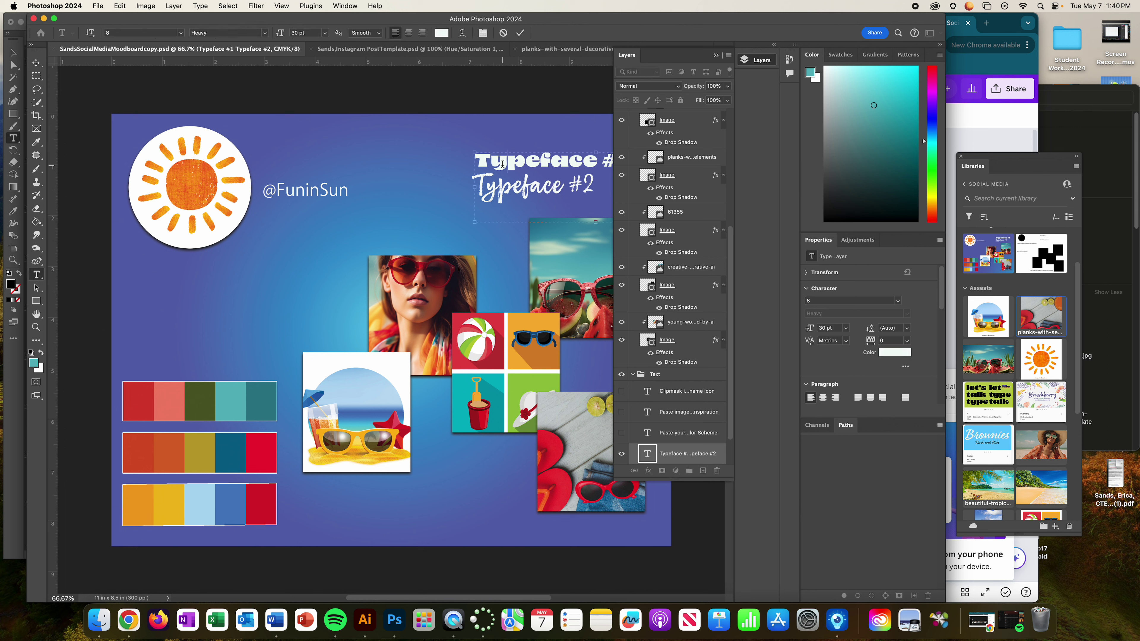
{"action": "double_click", "coordinate": [502, 165]}
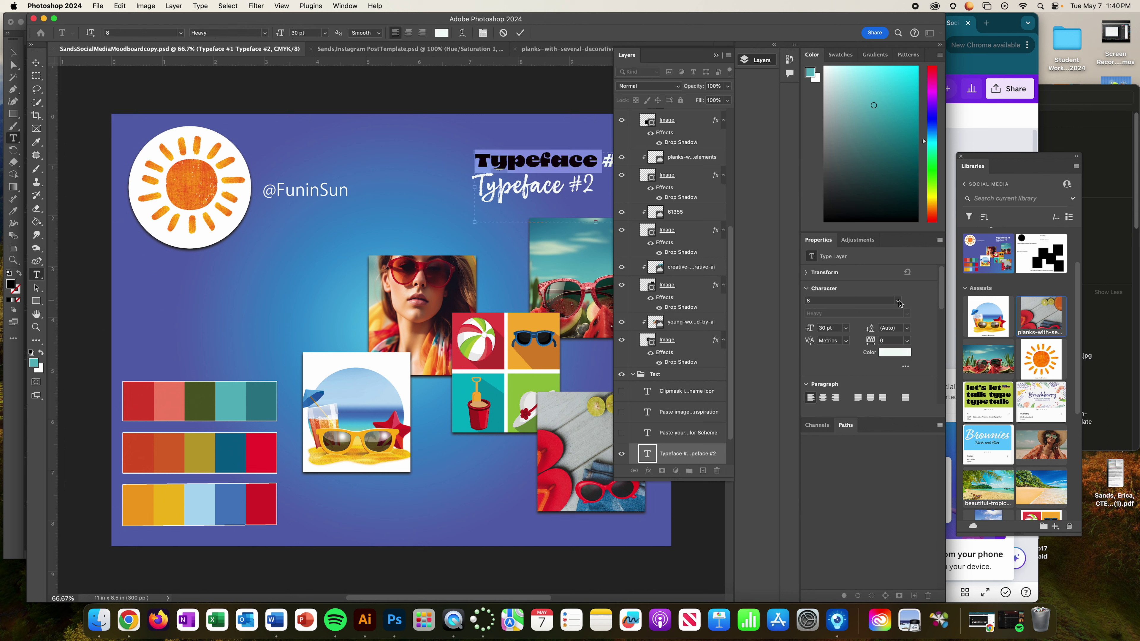
{"action": "left_click", "coordinate": [898, 301]}
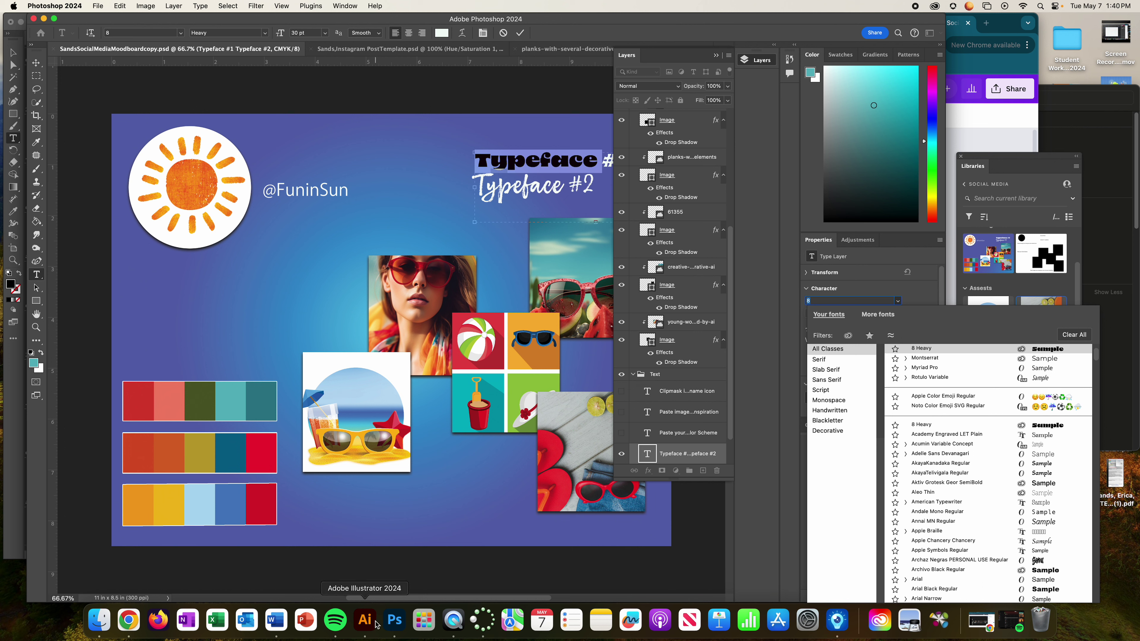
Step: Switch back to Illustrator and set the placeholder text's font to 8 Heavy
{"action": "left_click", "coordinate": [365, 620]}
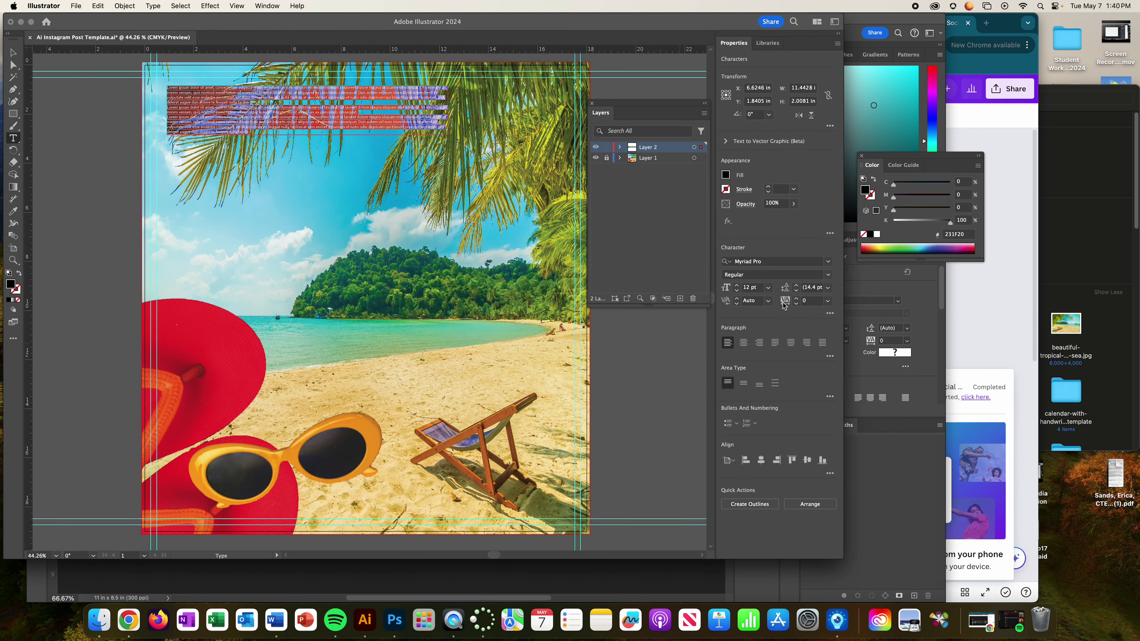
{"action": "left_click", "coordinate": [827, 261]}
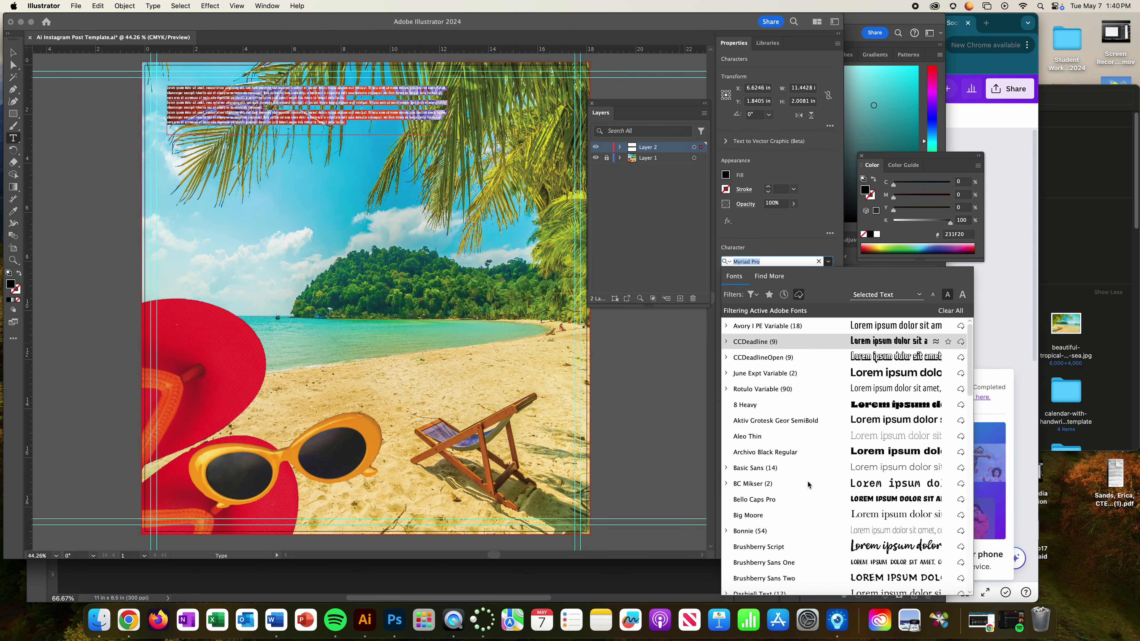
{"action": "left_click", "coordinate": [893, 405]}
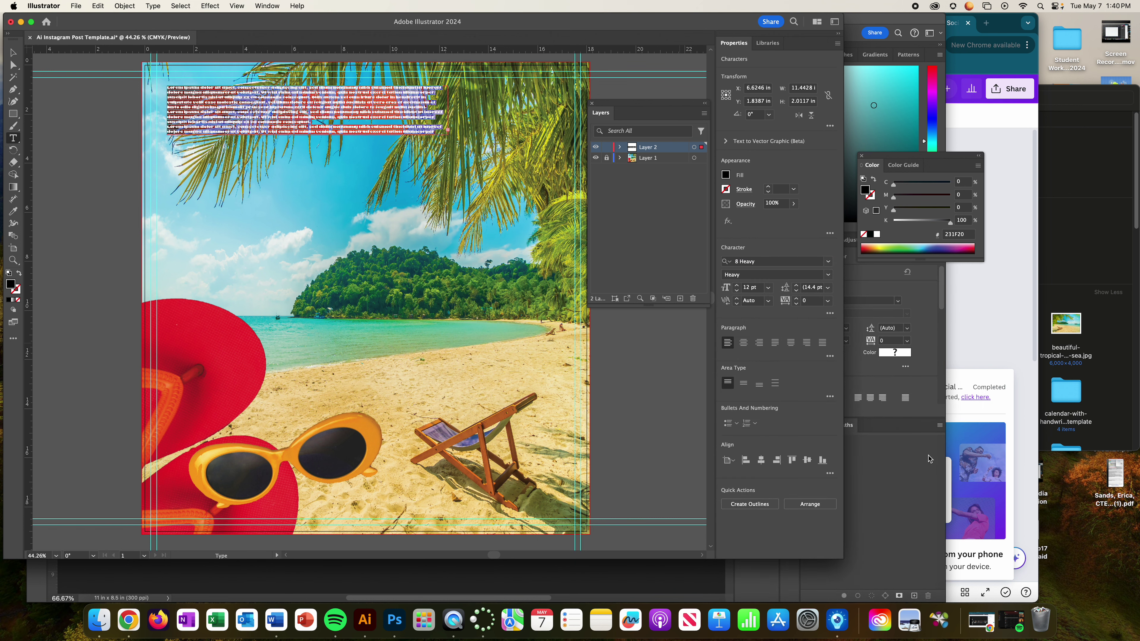
Step: Replace the placeholder text with "Fun in the Sun" and set its size to 72 pt
{"action": "key", "text": "BackSpace"}
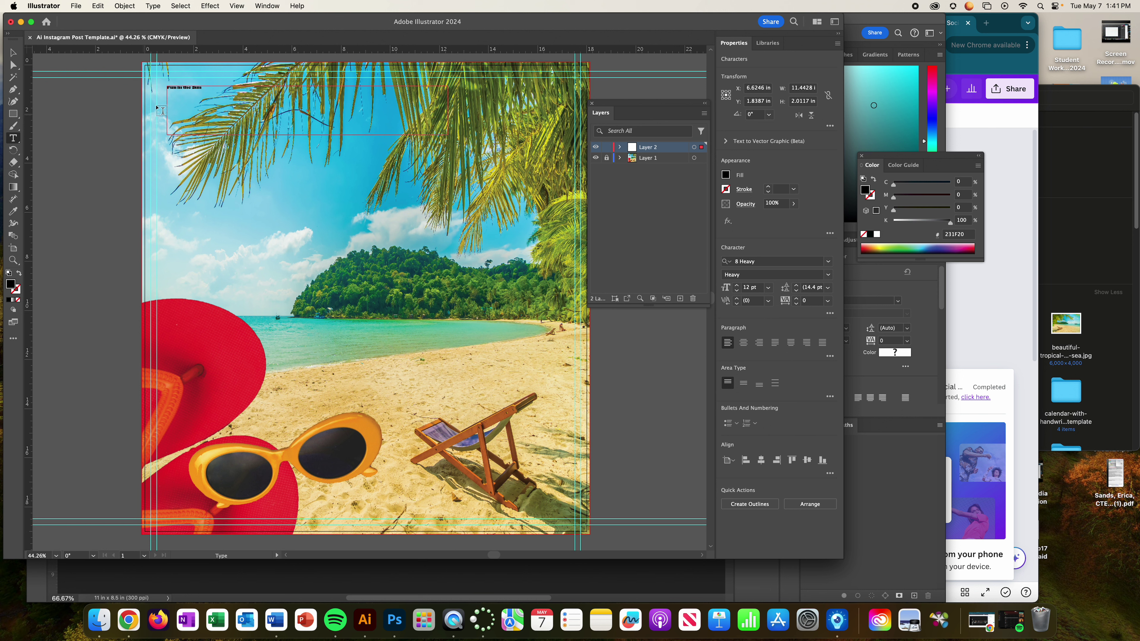
{"action": "triple_click", "coordinate": [184, 86]}
{"action": "left_click", "coordinate": [768, 287]}
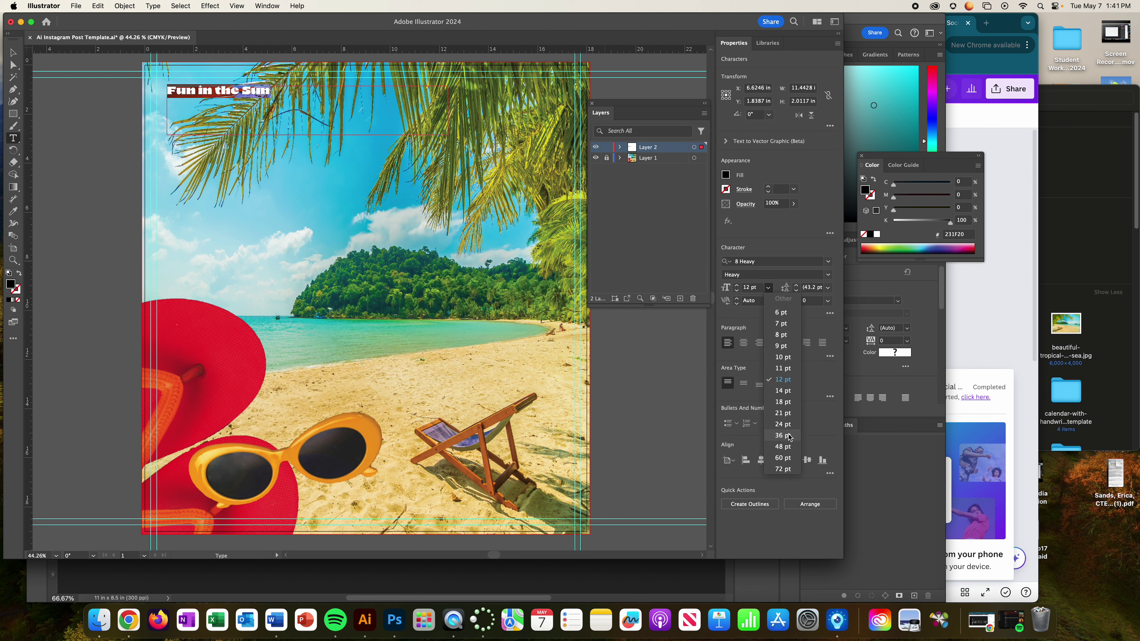
{"action": "left_click", "coordinate": [782, 468]}
Step: Move the "Fun in the Sun" text down to the sky beside the island, at about X 7.18 in, Y 7.45 in, and deselect it
{"action": "left_click", "coordinate": [13, 52]}
{"action": "left_click_drag", "start_coordinate": [217, 99], "coordinate": [232, 238]}
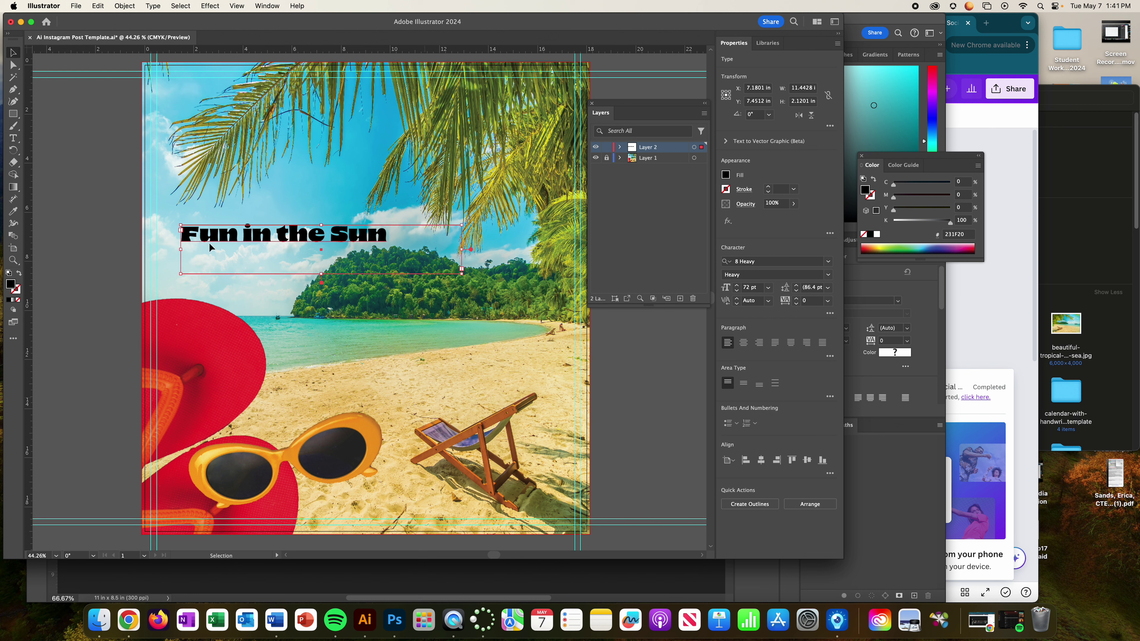
{"action": "left_click", "coordinate": [110, 126]}
{"action": "left_click", "coordinate": [76, 6]}
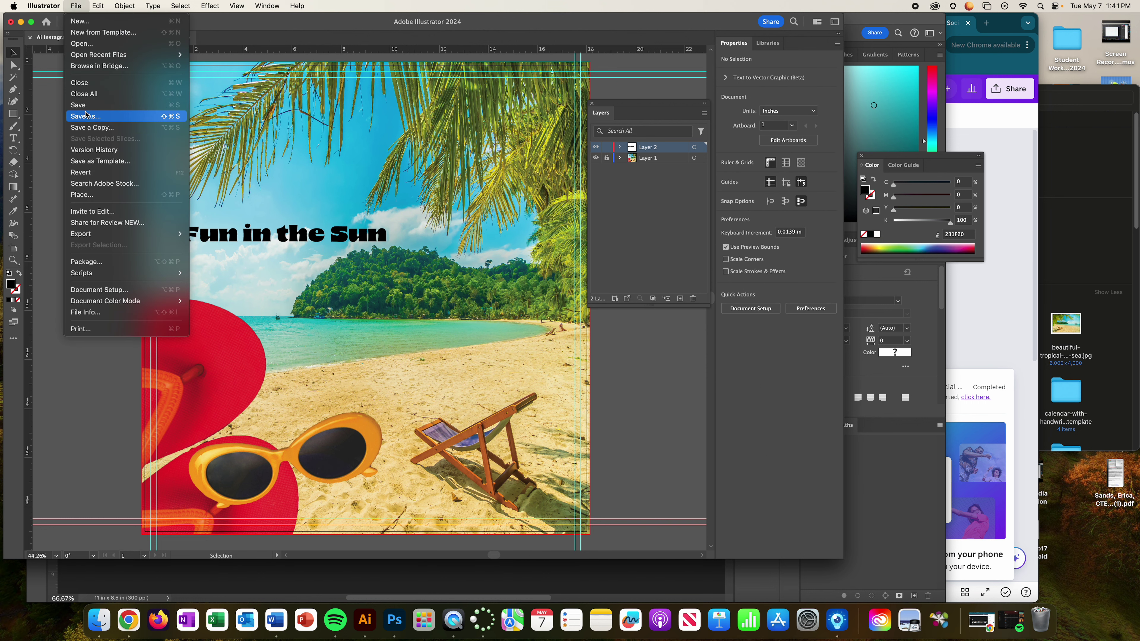
{"action": "left_click", "coordinate": [86, 114]}
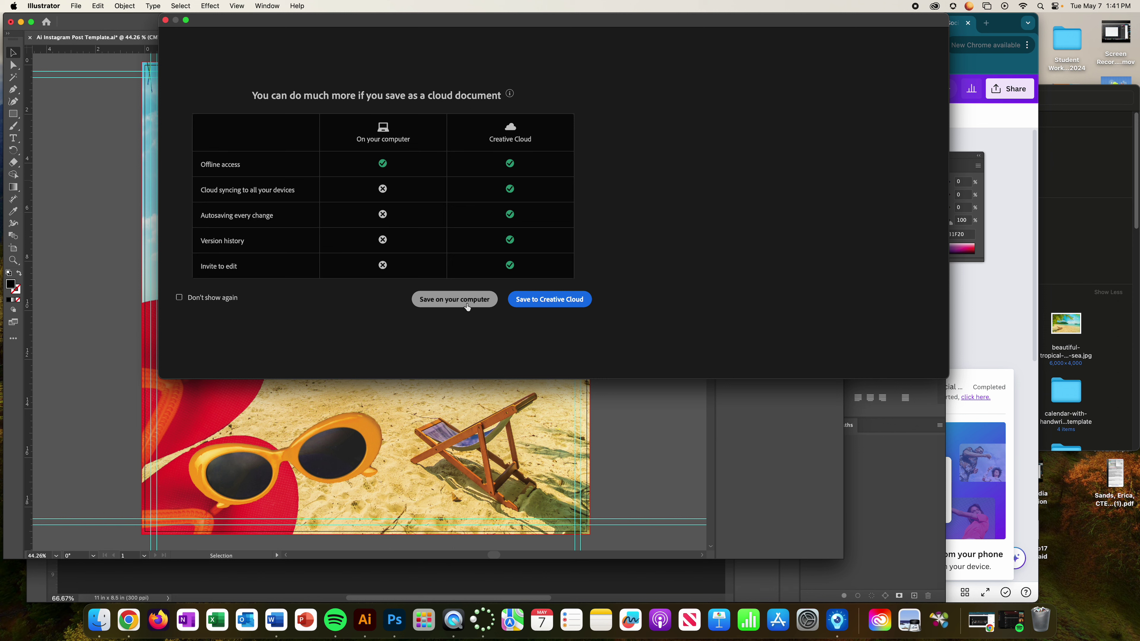
{"action": "left_click", "coordinate": [455, 299]}
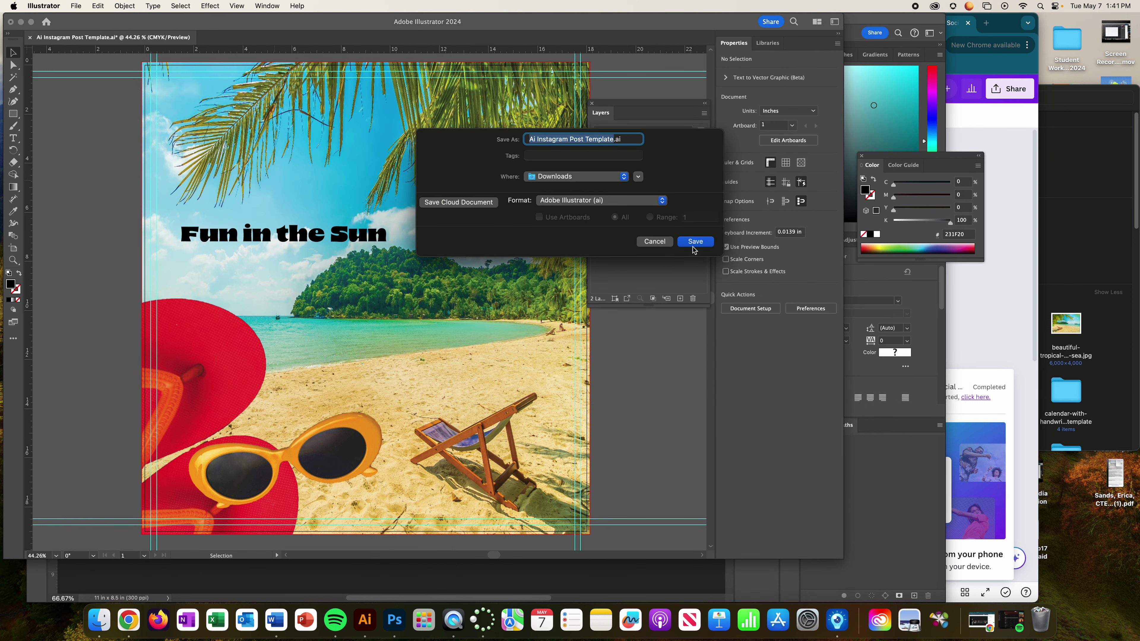
{"action": "left_click", "coordinate": [653, 242]}
{"action": "left_click", "coordinate": [75, 6]}
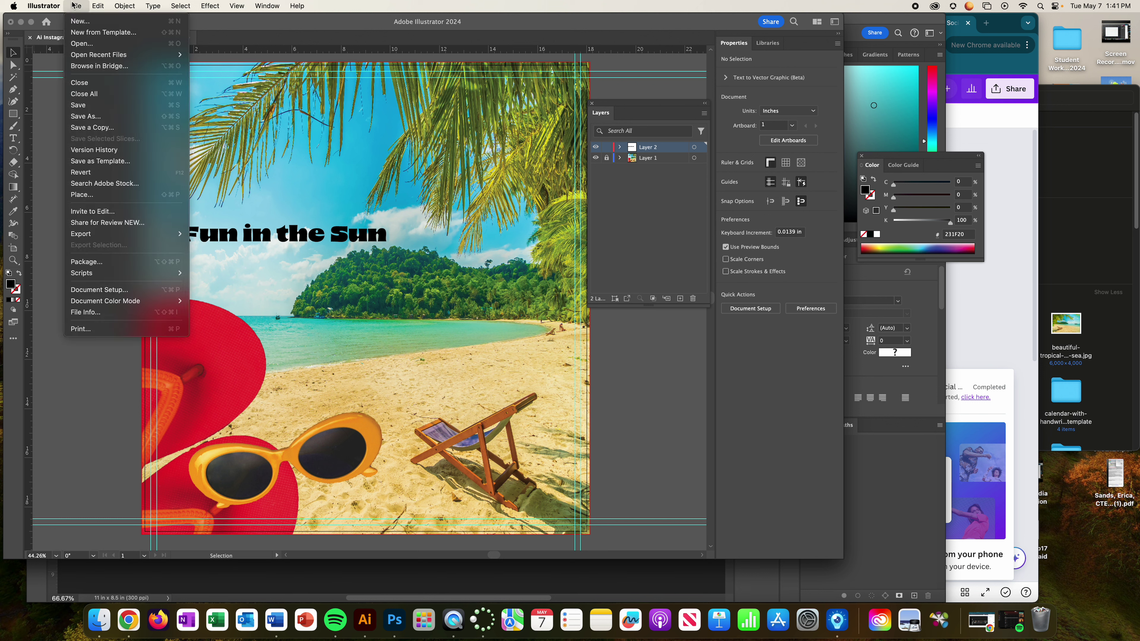
{"action": "mouse_move", "coordinate": [101, 235]}
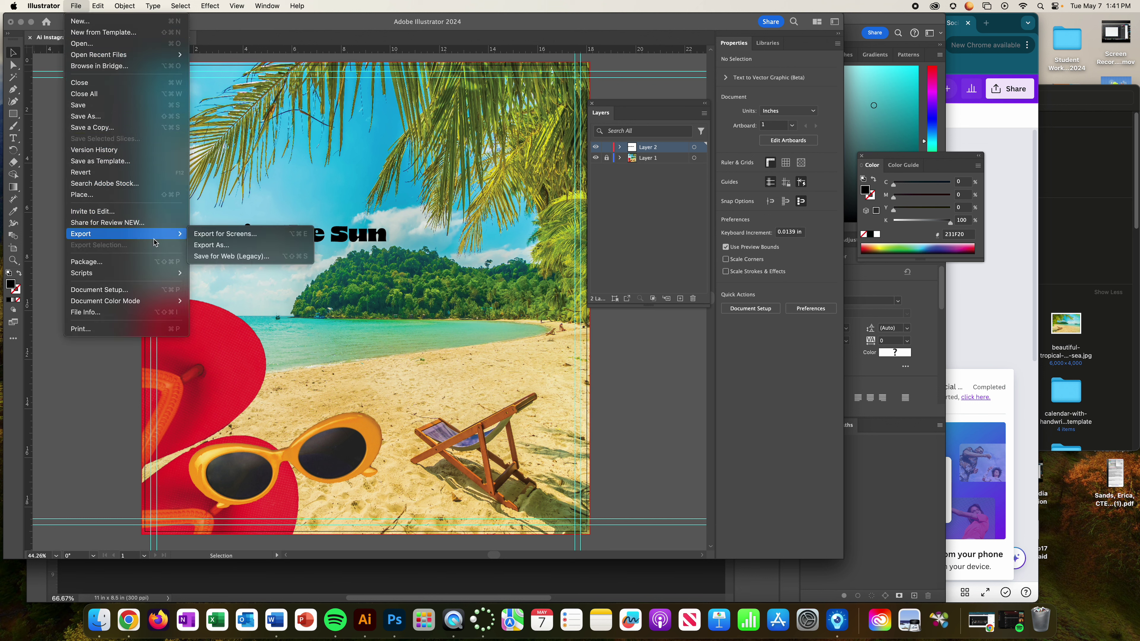
{"action": "left_click", "coordinate": [234, 245]}
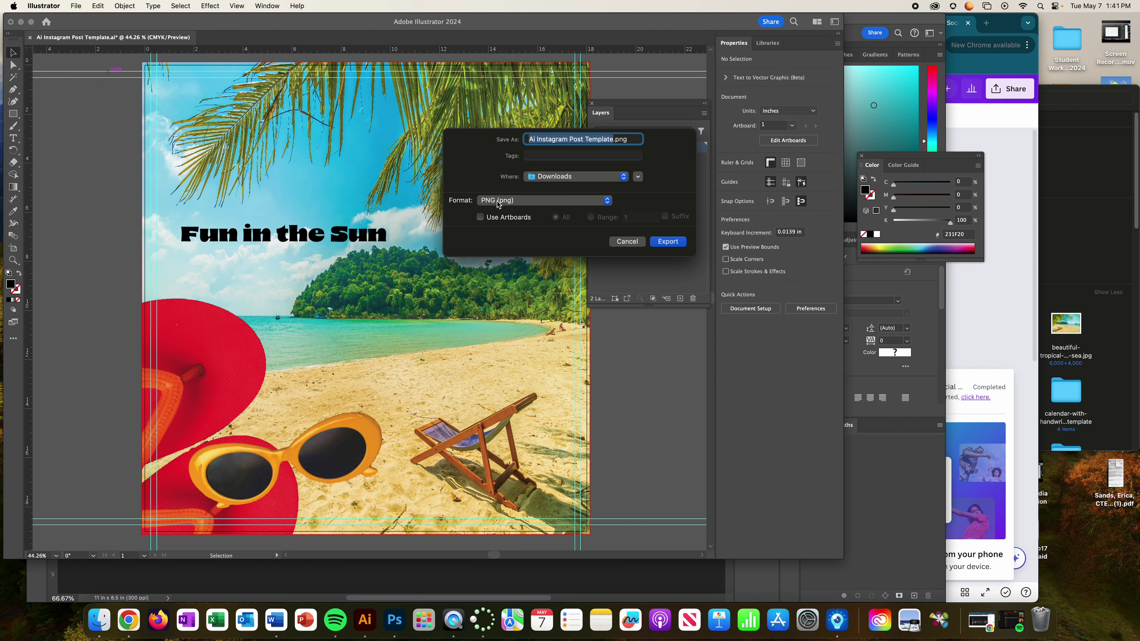
{"action": "left_click", "coordinate": [627, 242]}
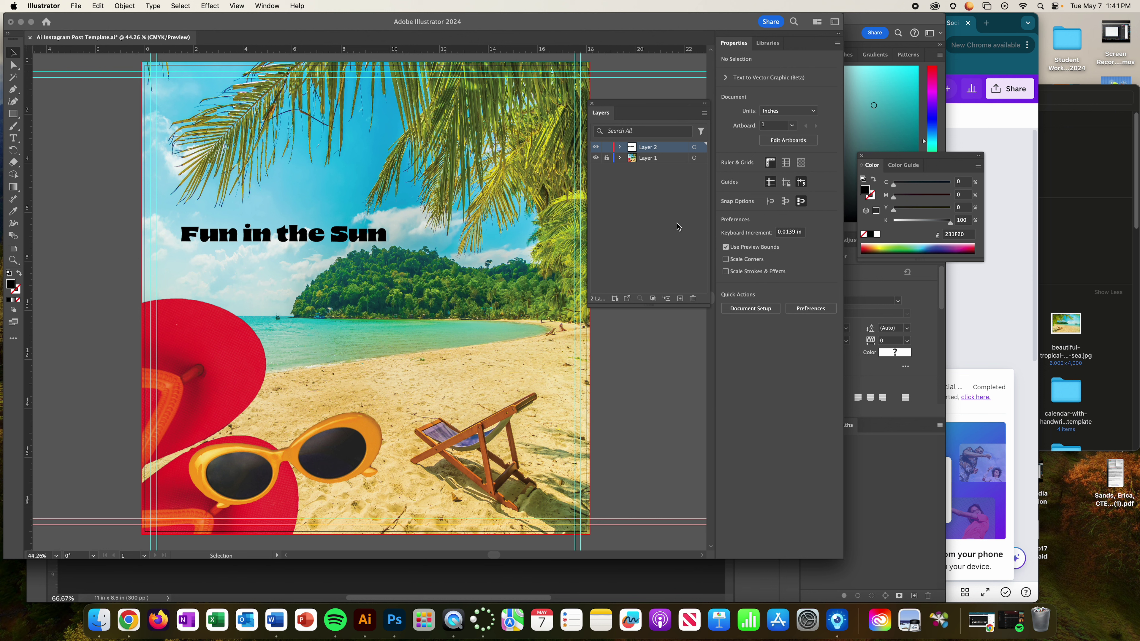